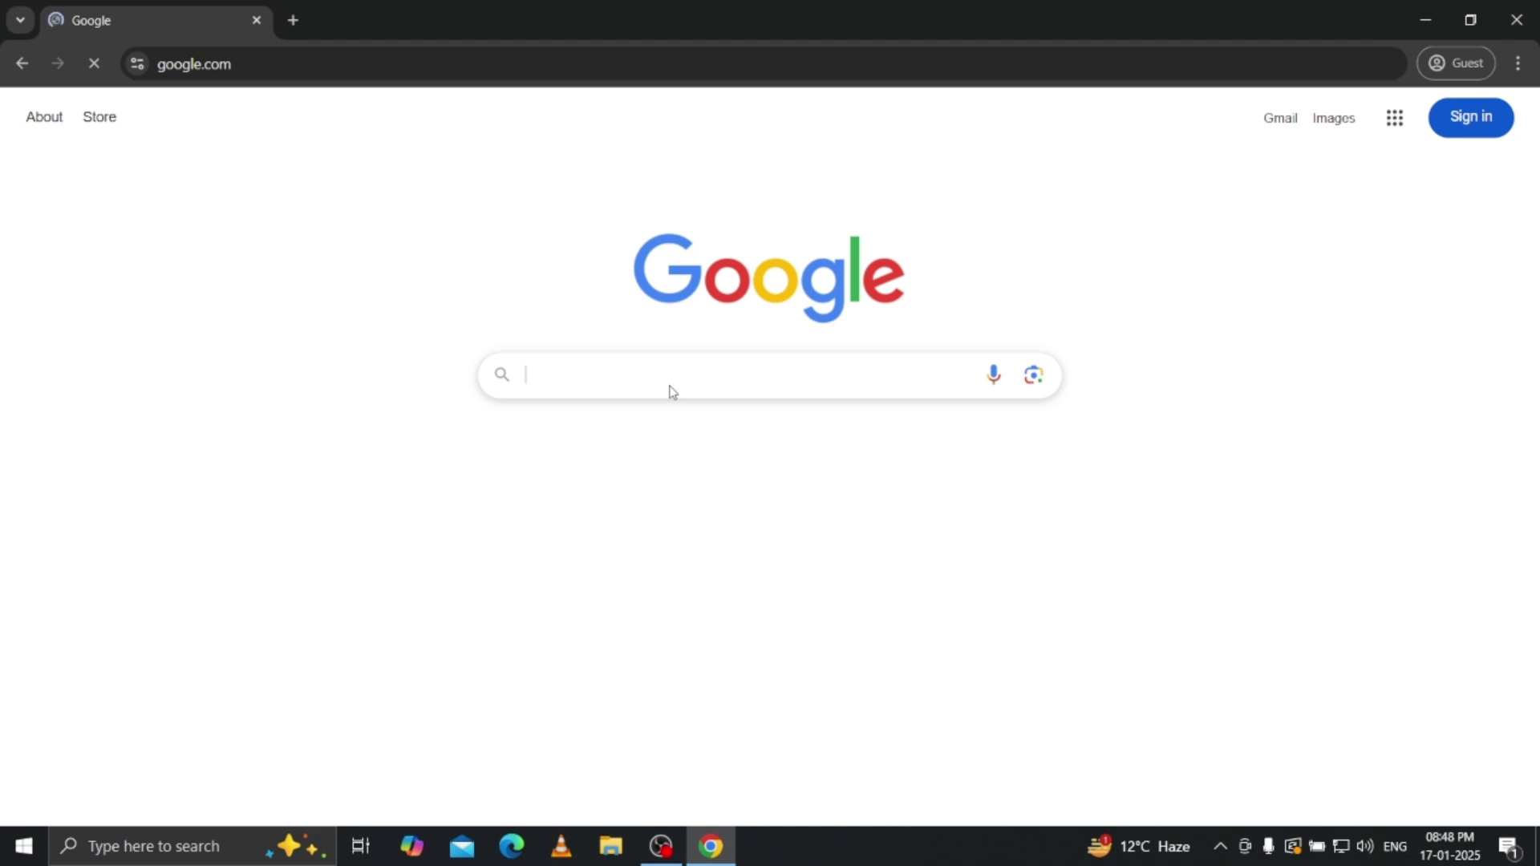
Step: Search Google for 'bluestacks' and open the official bluestacks.com homepage
text(bluestacks)
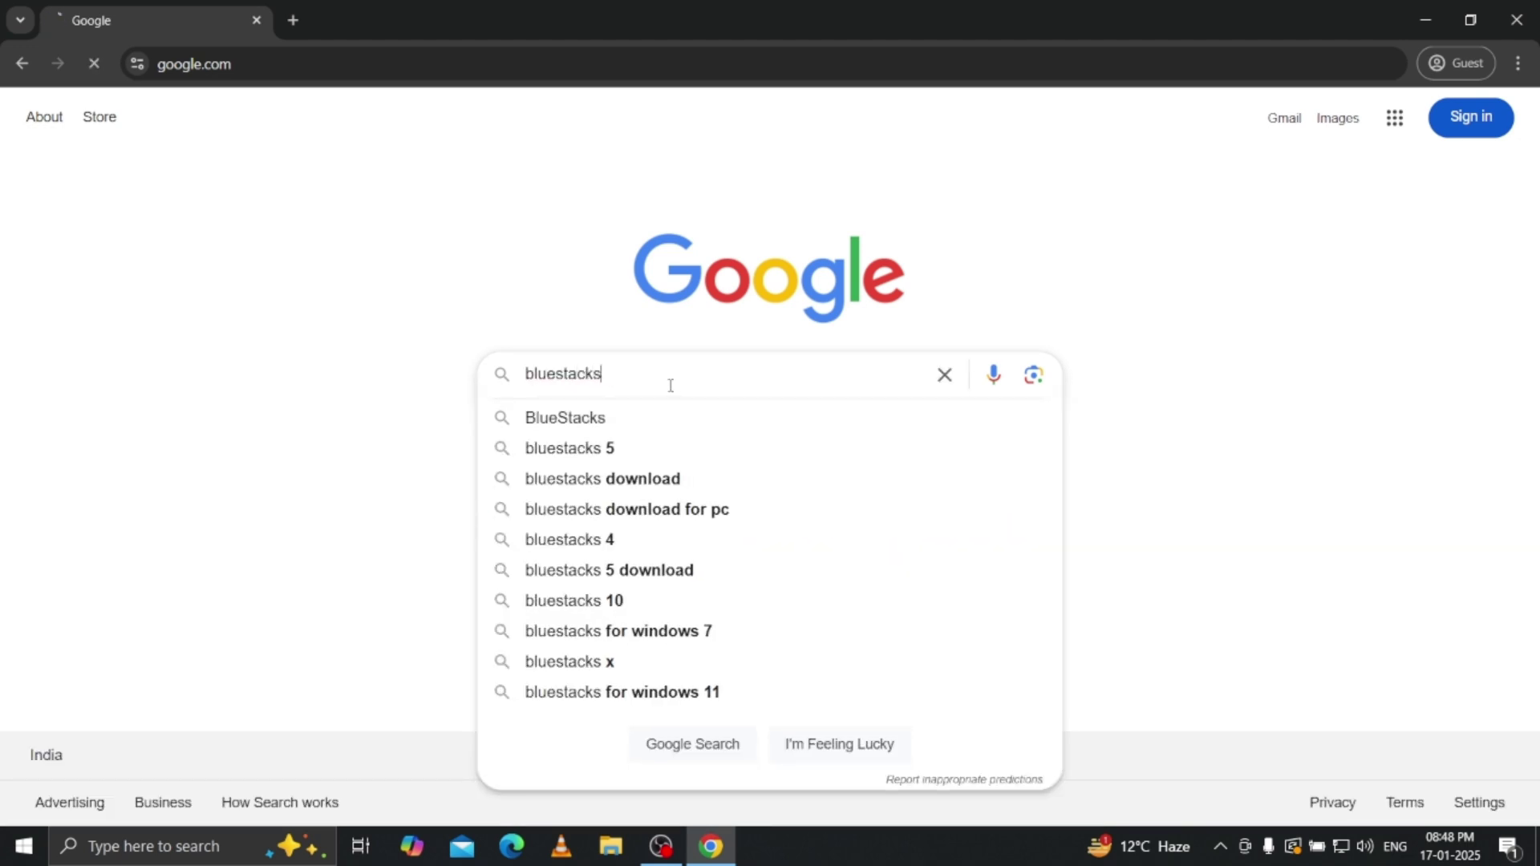
key(Return)
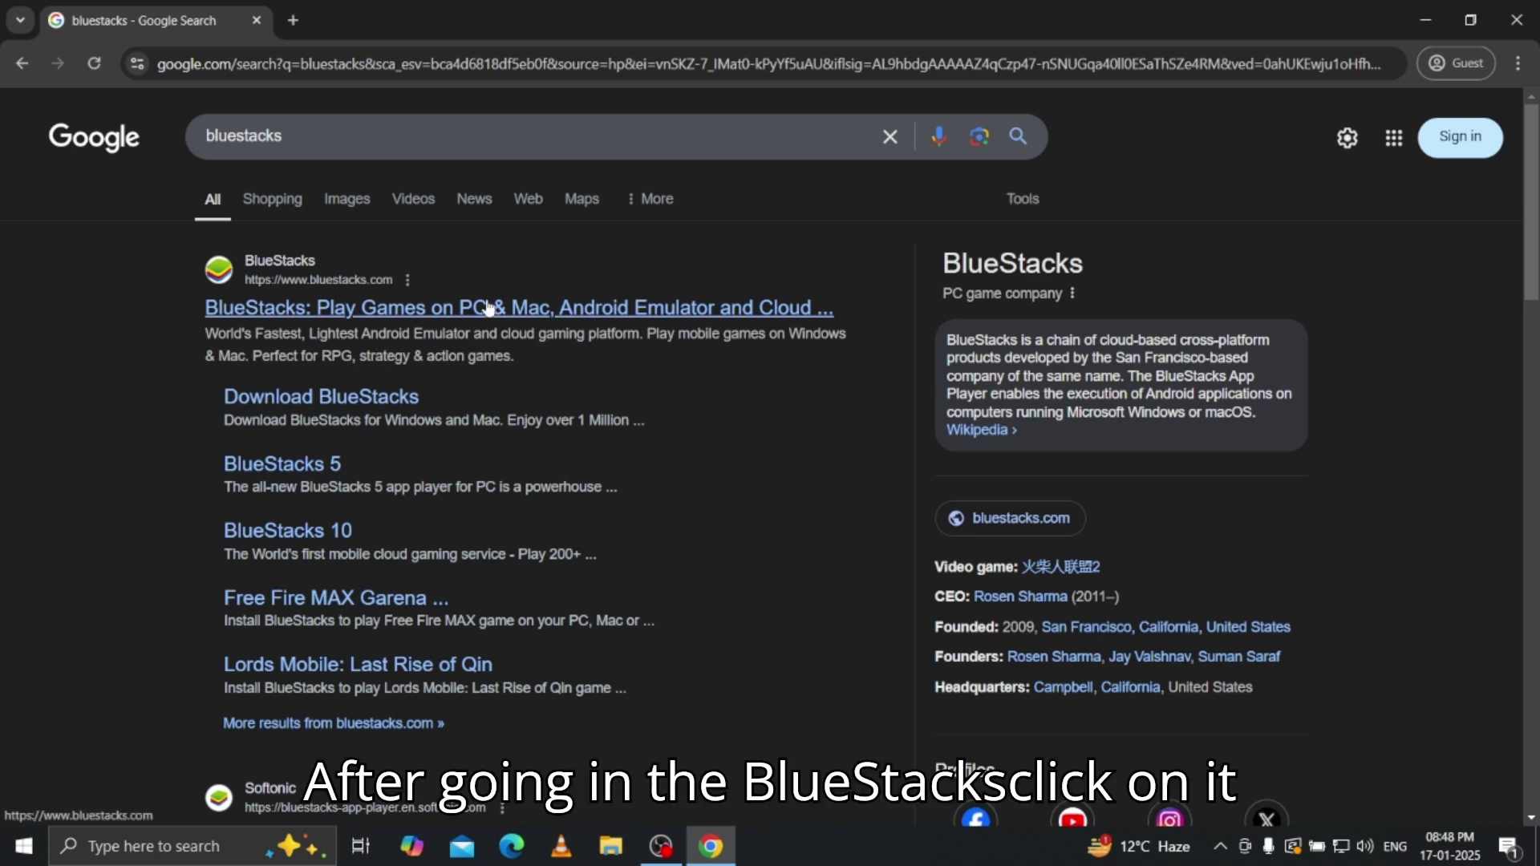
click(488, 306)
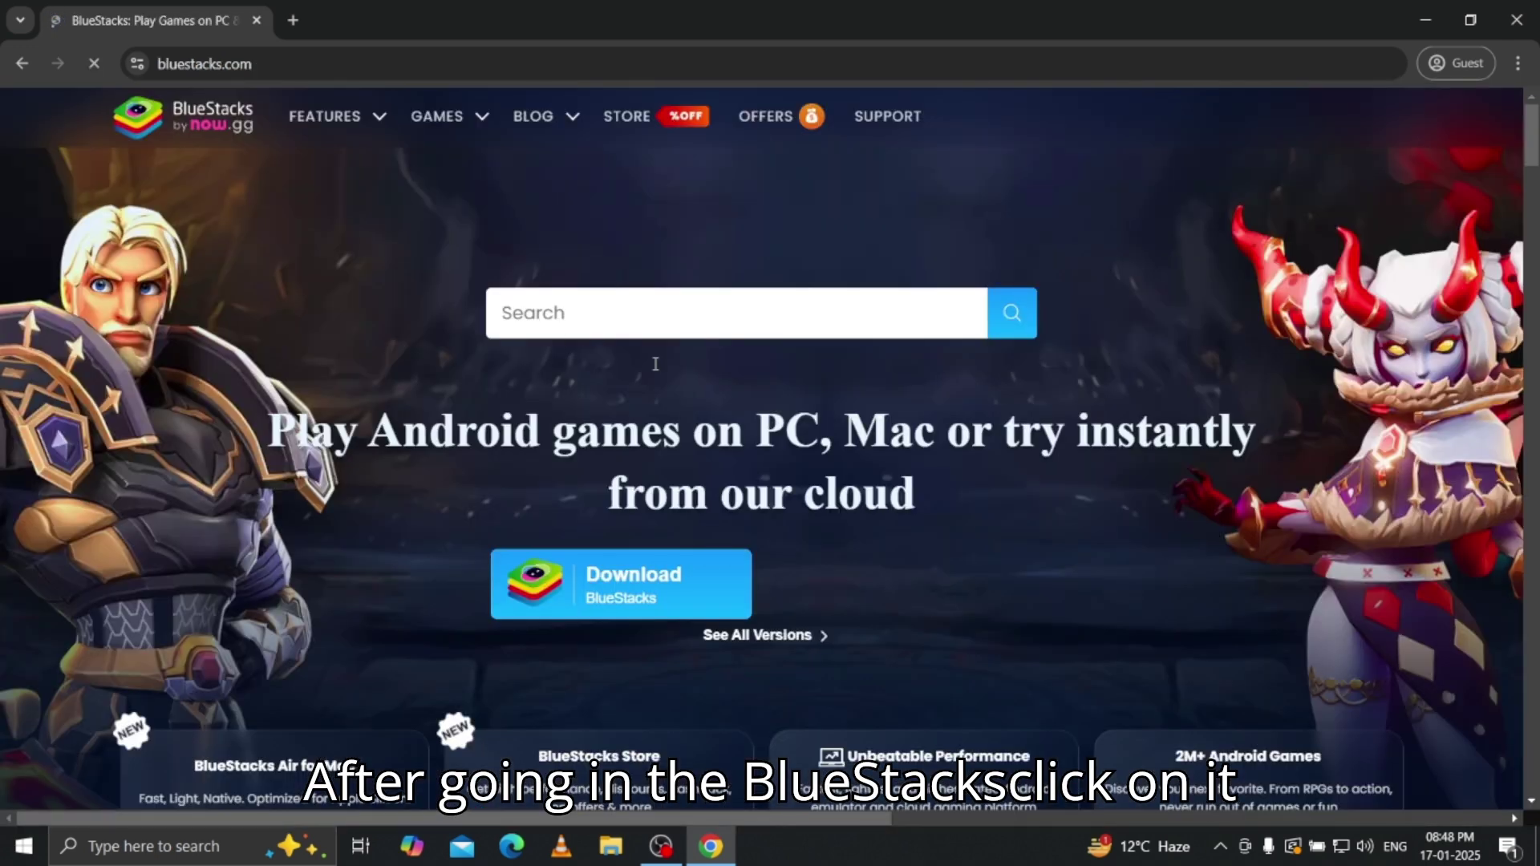
scroll(653, 358, down, 1)
scroll(643, 426, up, 1)
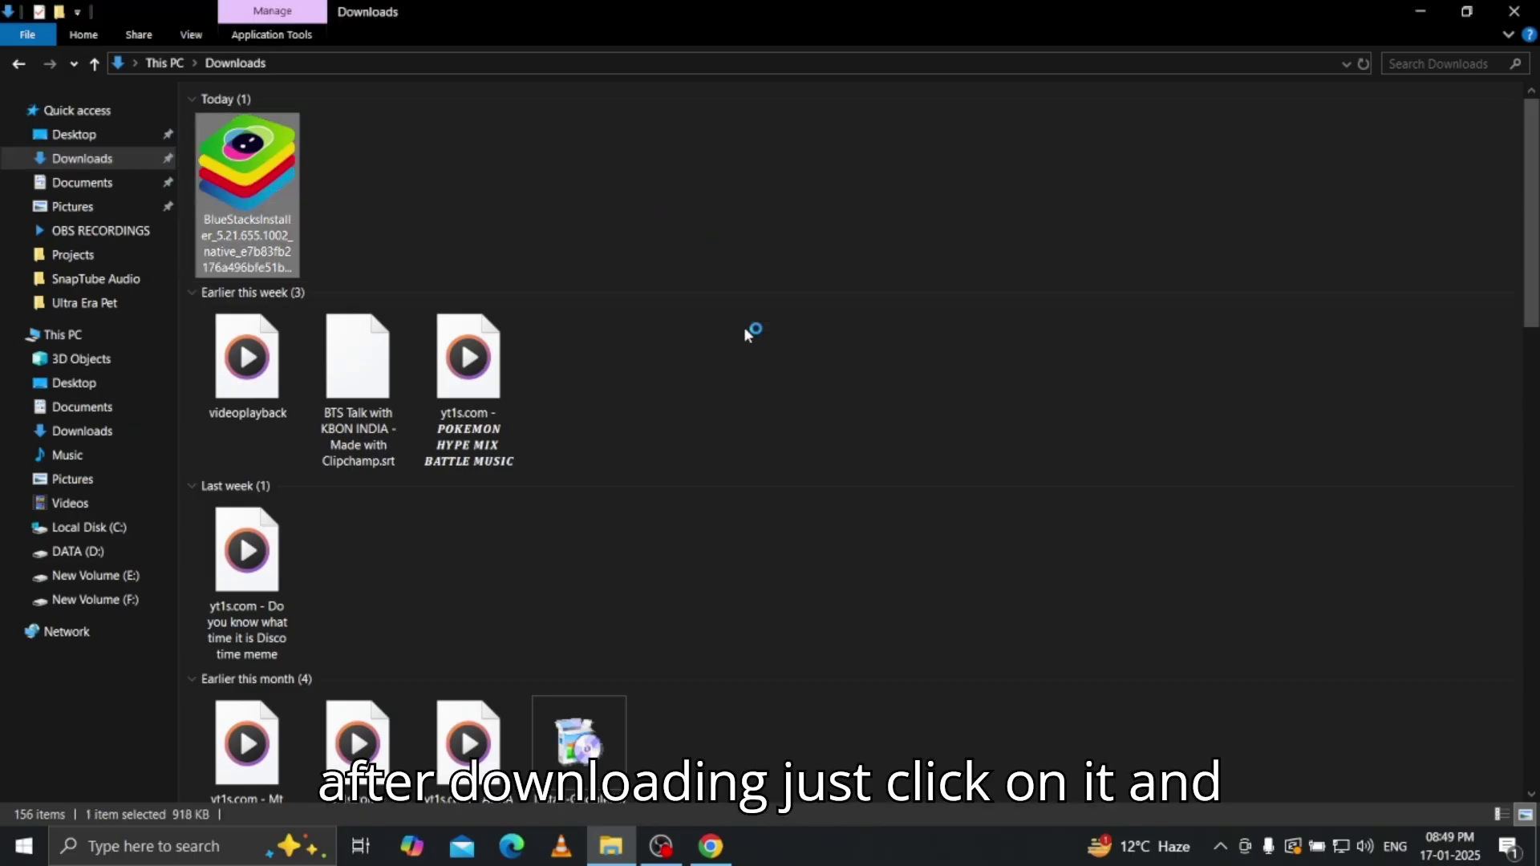
Step: Minimize the Downloads window to reveal the desktop
click(1420, 11)
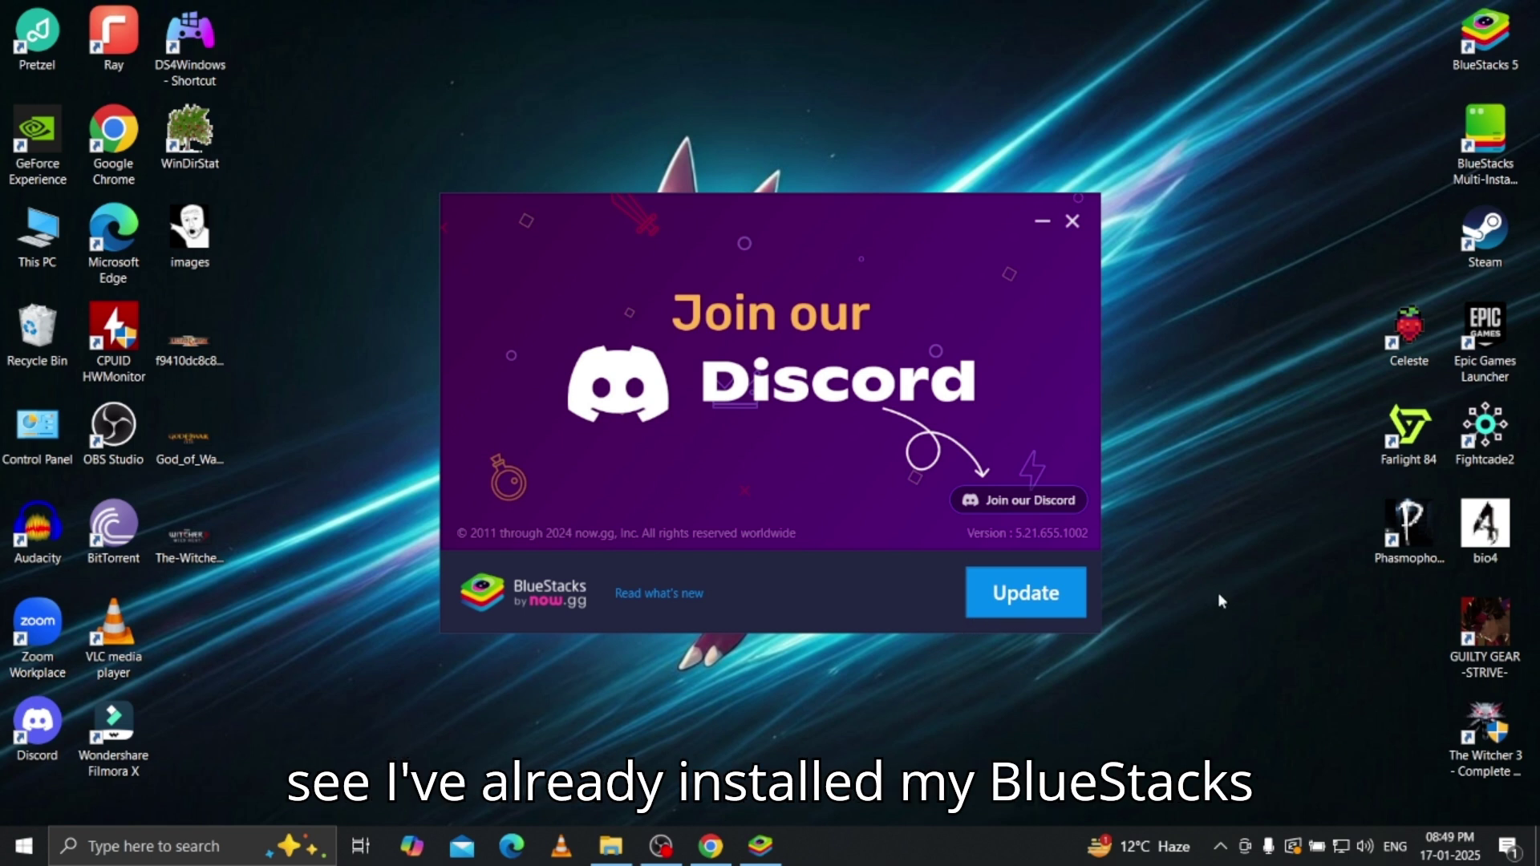
Step: Start the BlueStacks update, refresh the desktop, and launch the BlueStacks 5 shortcut
click(1026, 598)
click(1070, 223)
right_click(622, 165)
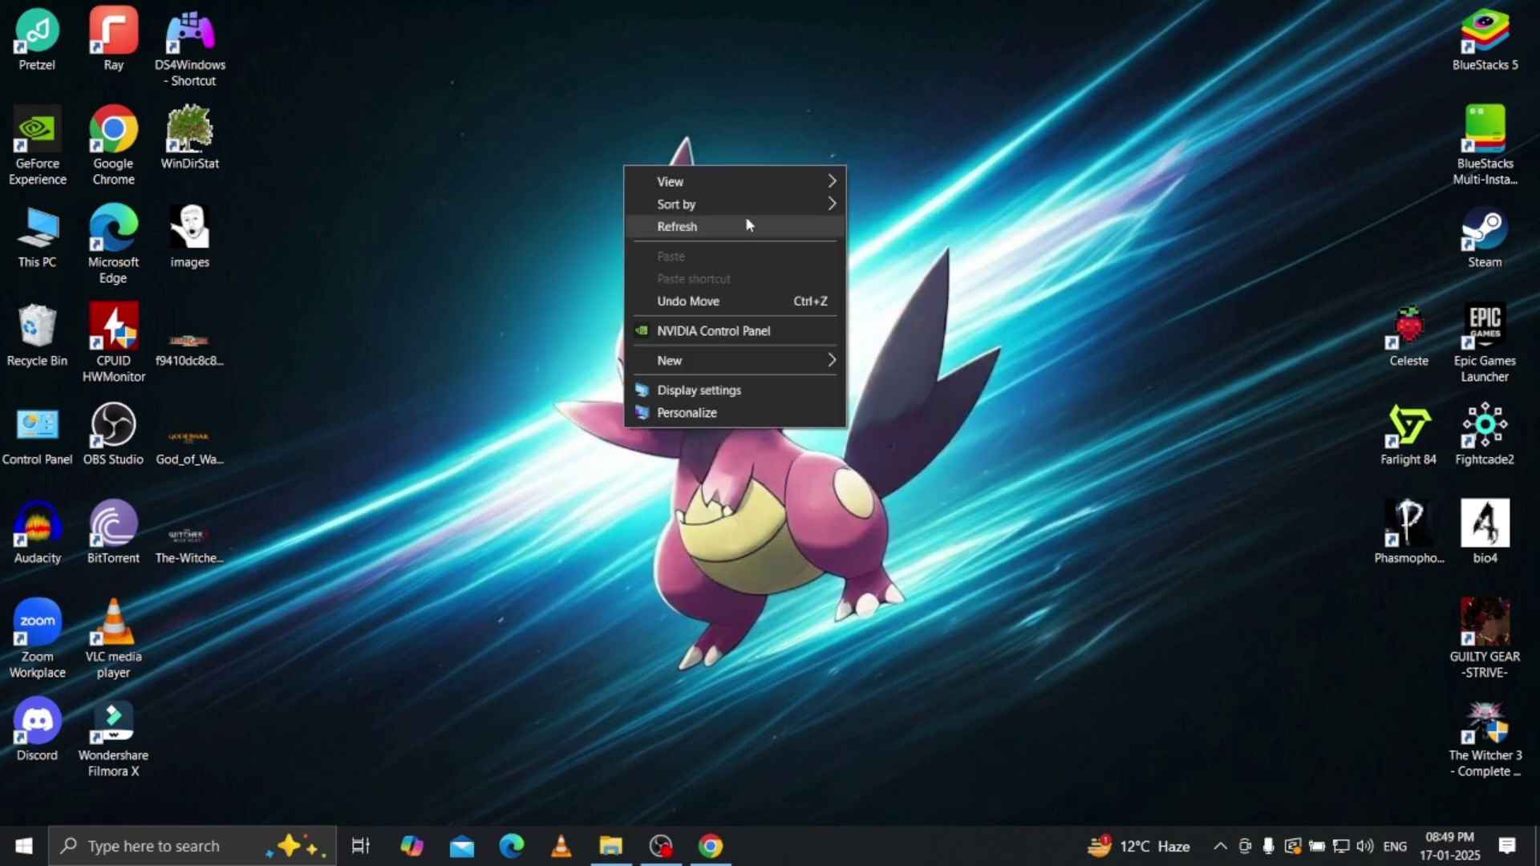
click(744, 216)
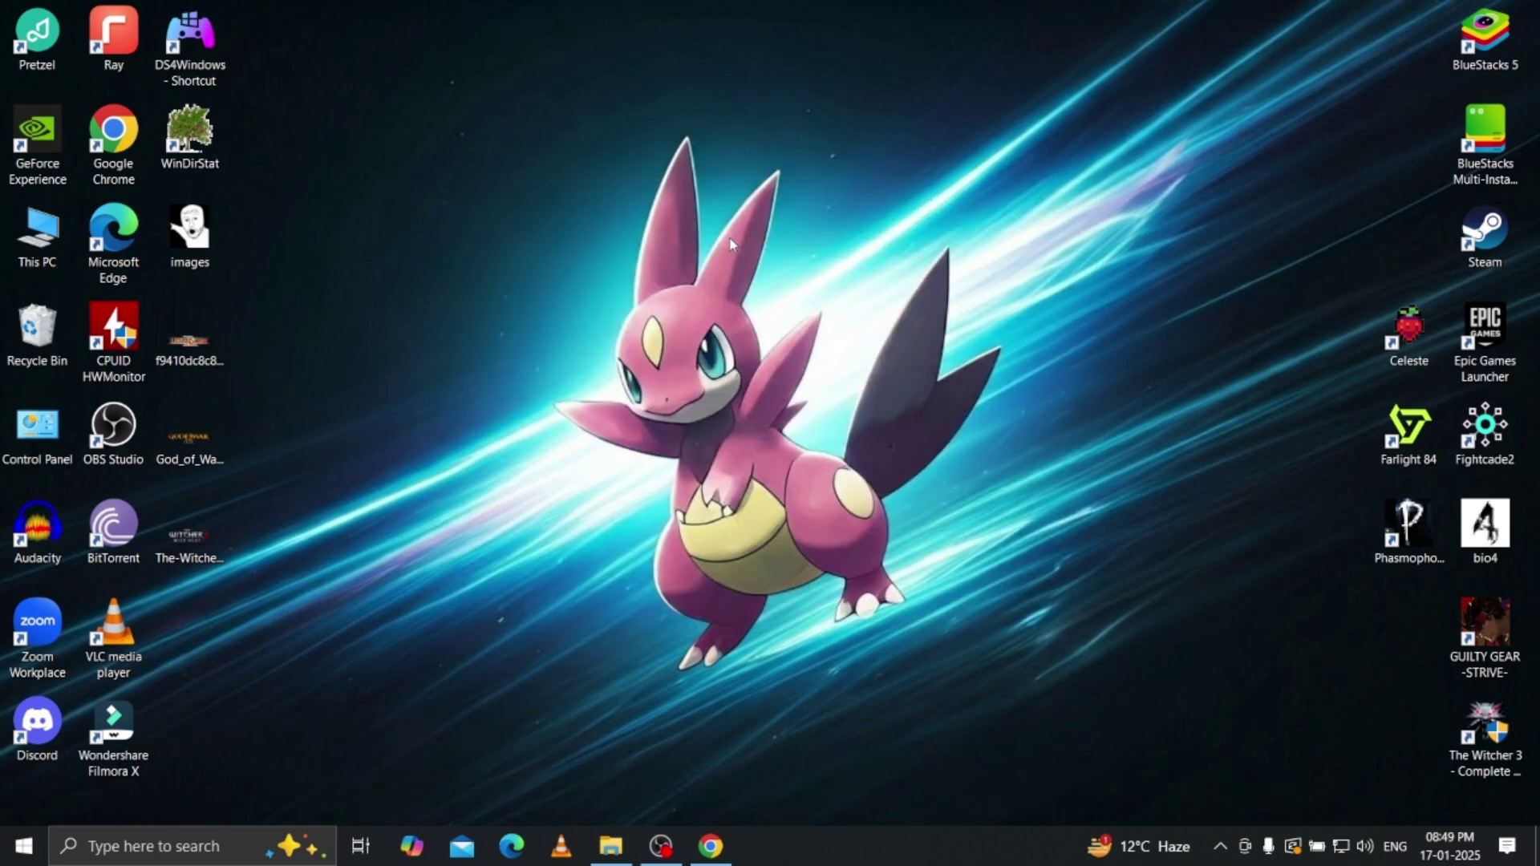
click(1499, 37)
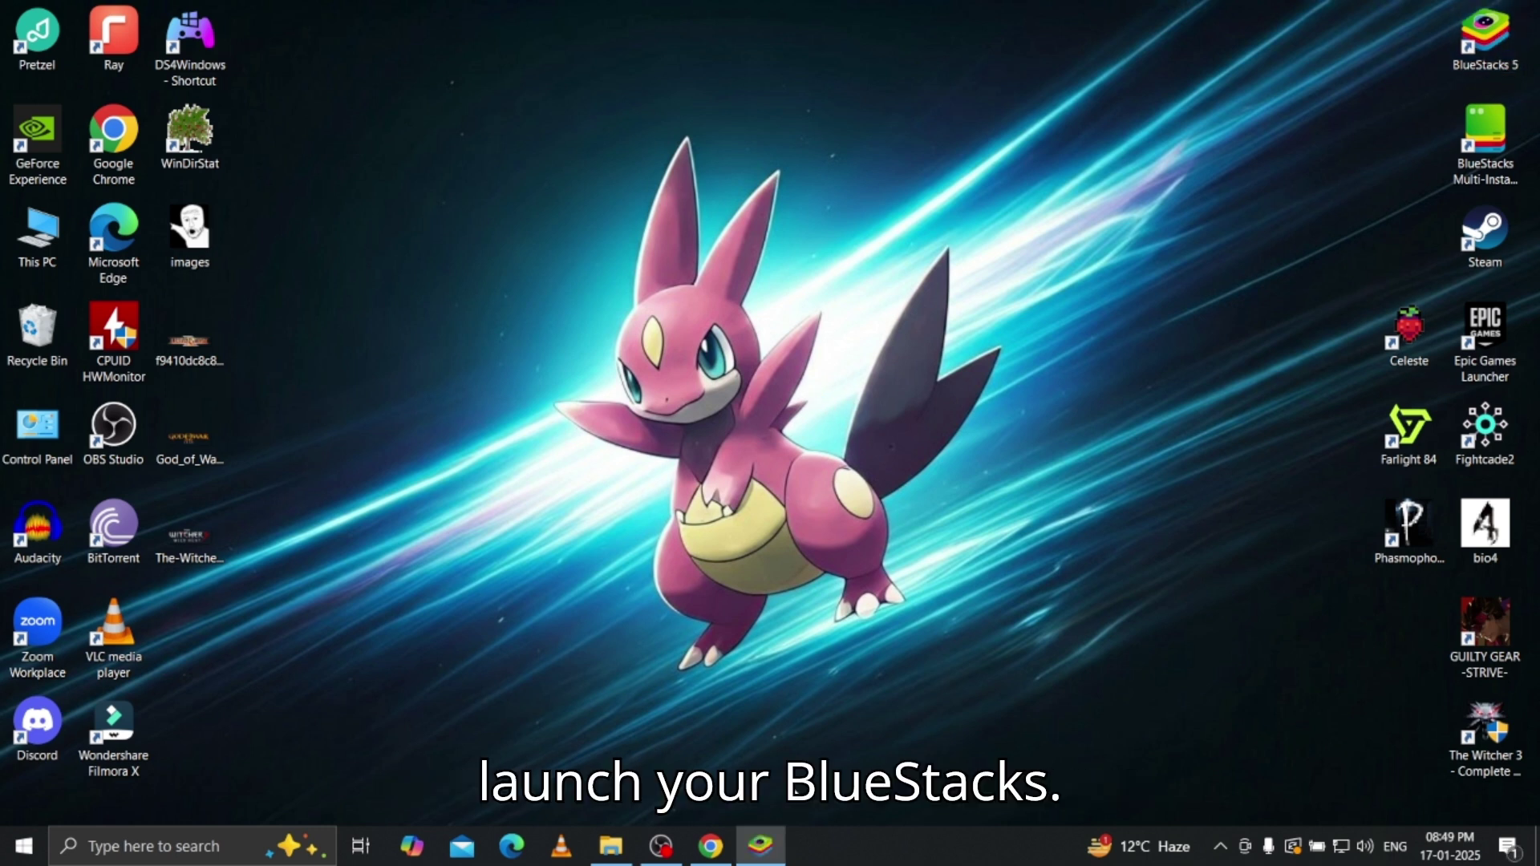
Step: Bring up BlueStacks App Player and open Settings from its main menu
click(767, 857)
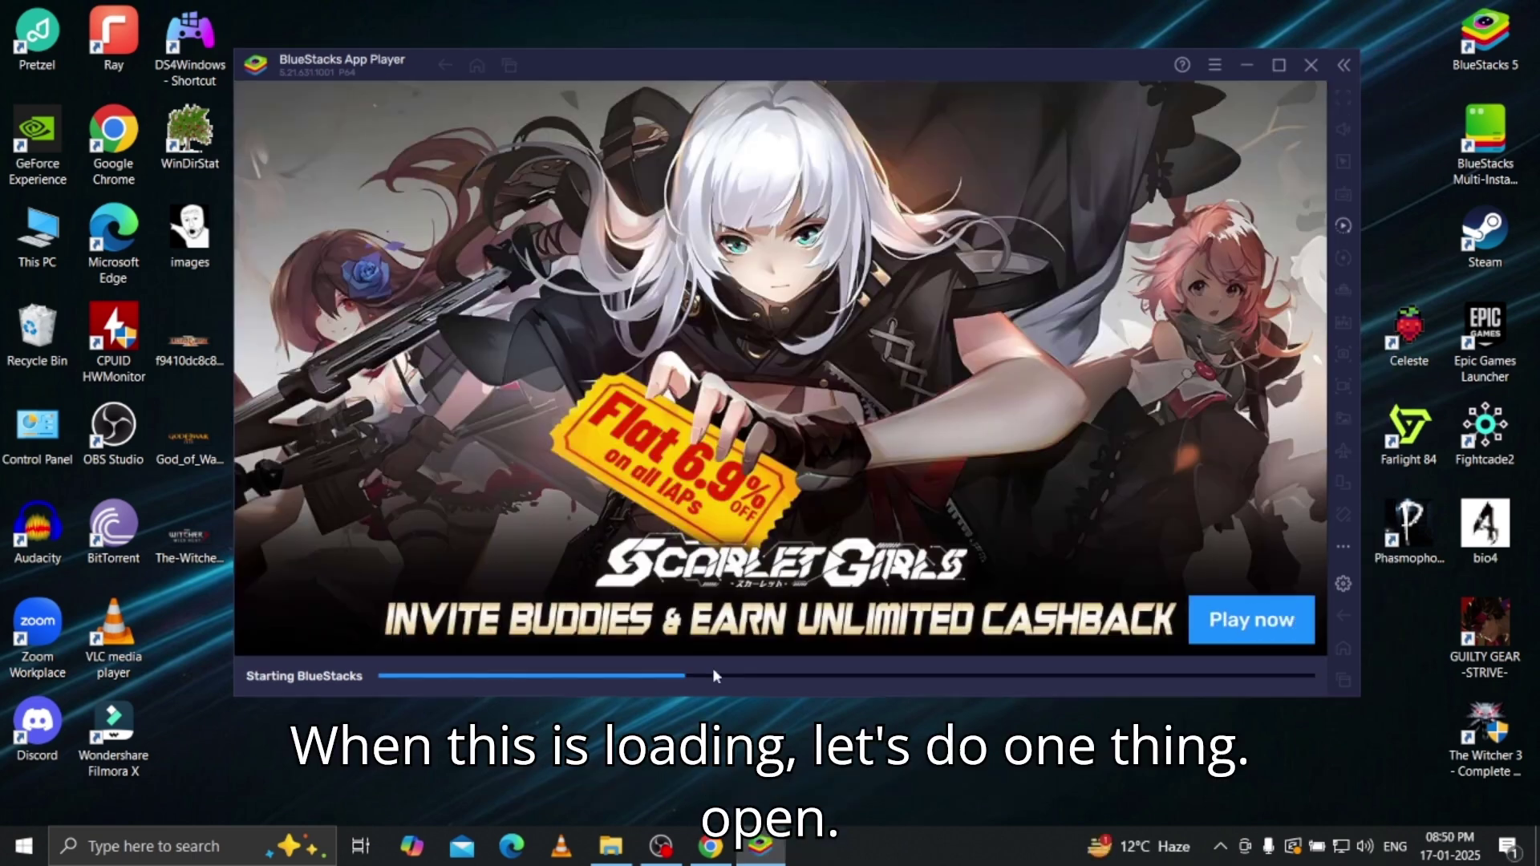
click(1217, 71)
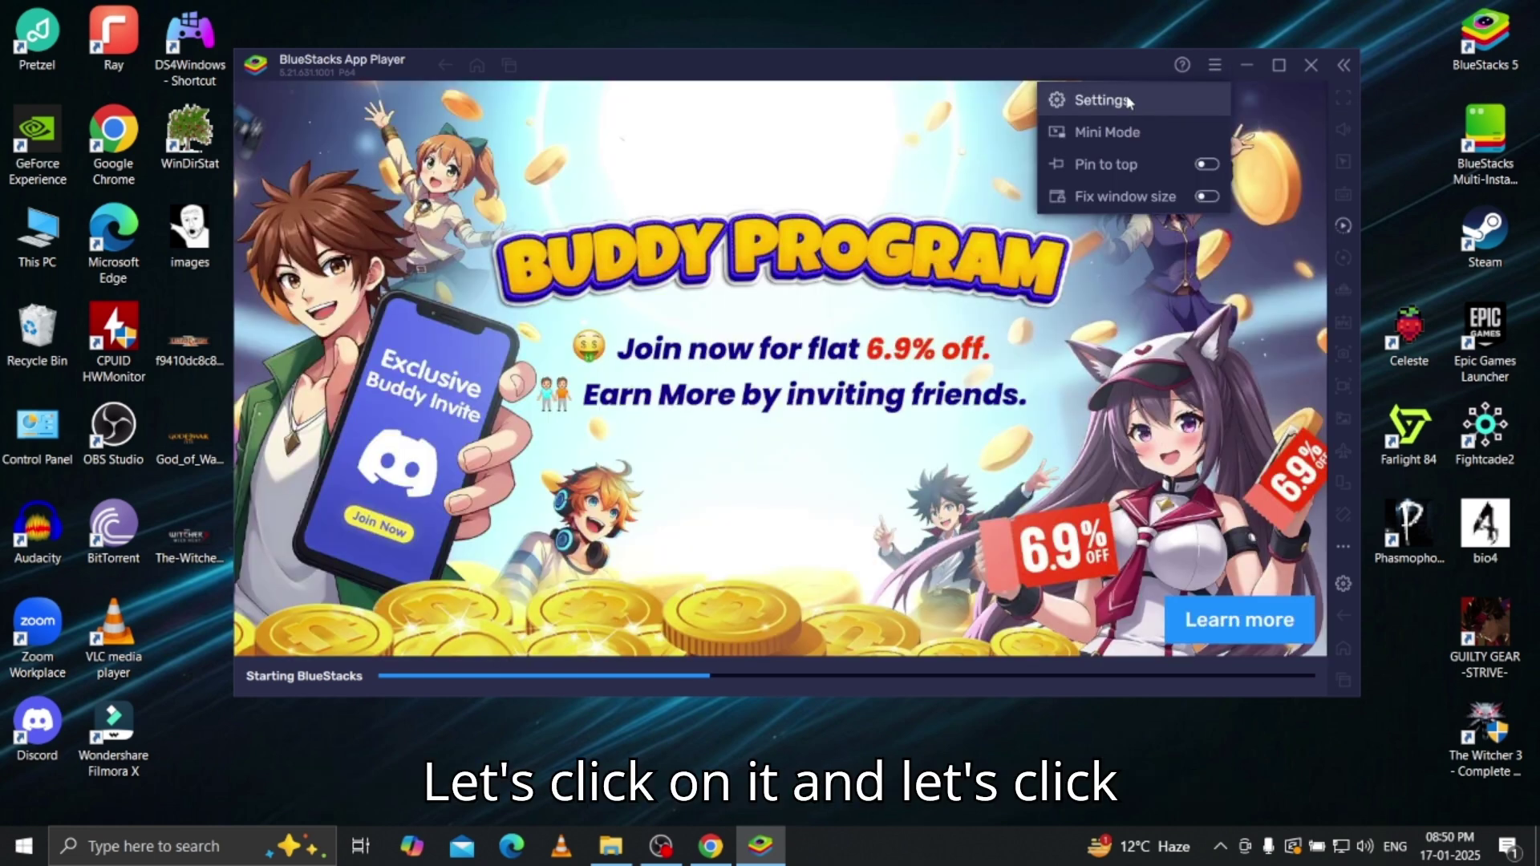
click(1129, 101)
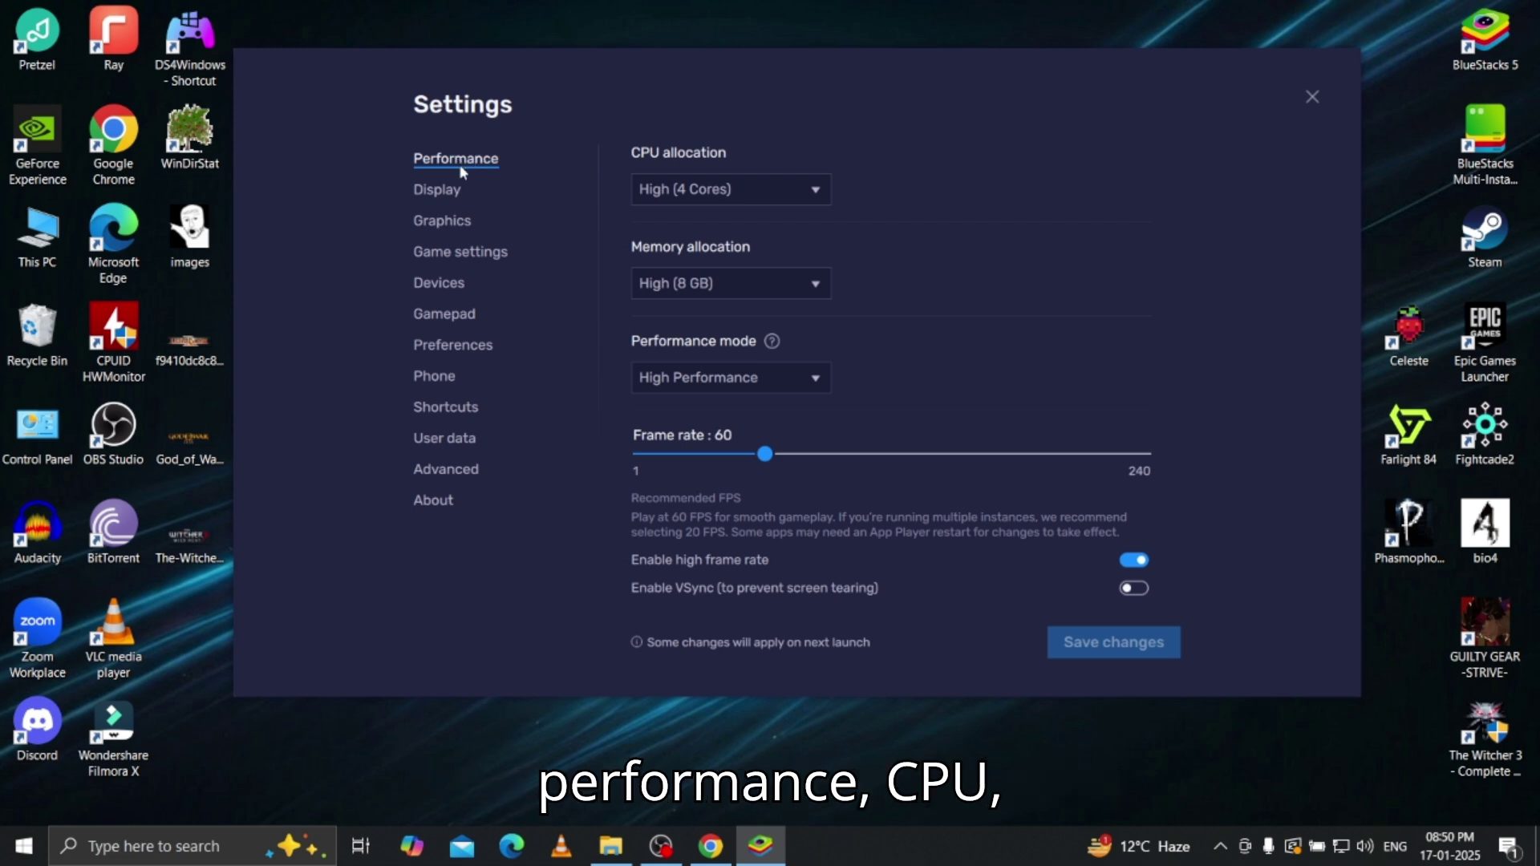
Step: Set CPU to High (4 Cores), memory to High (8 GB) and High Performance mode
click(796, 188)
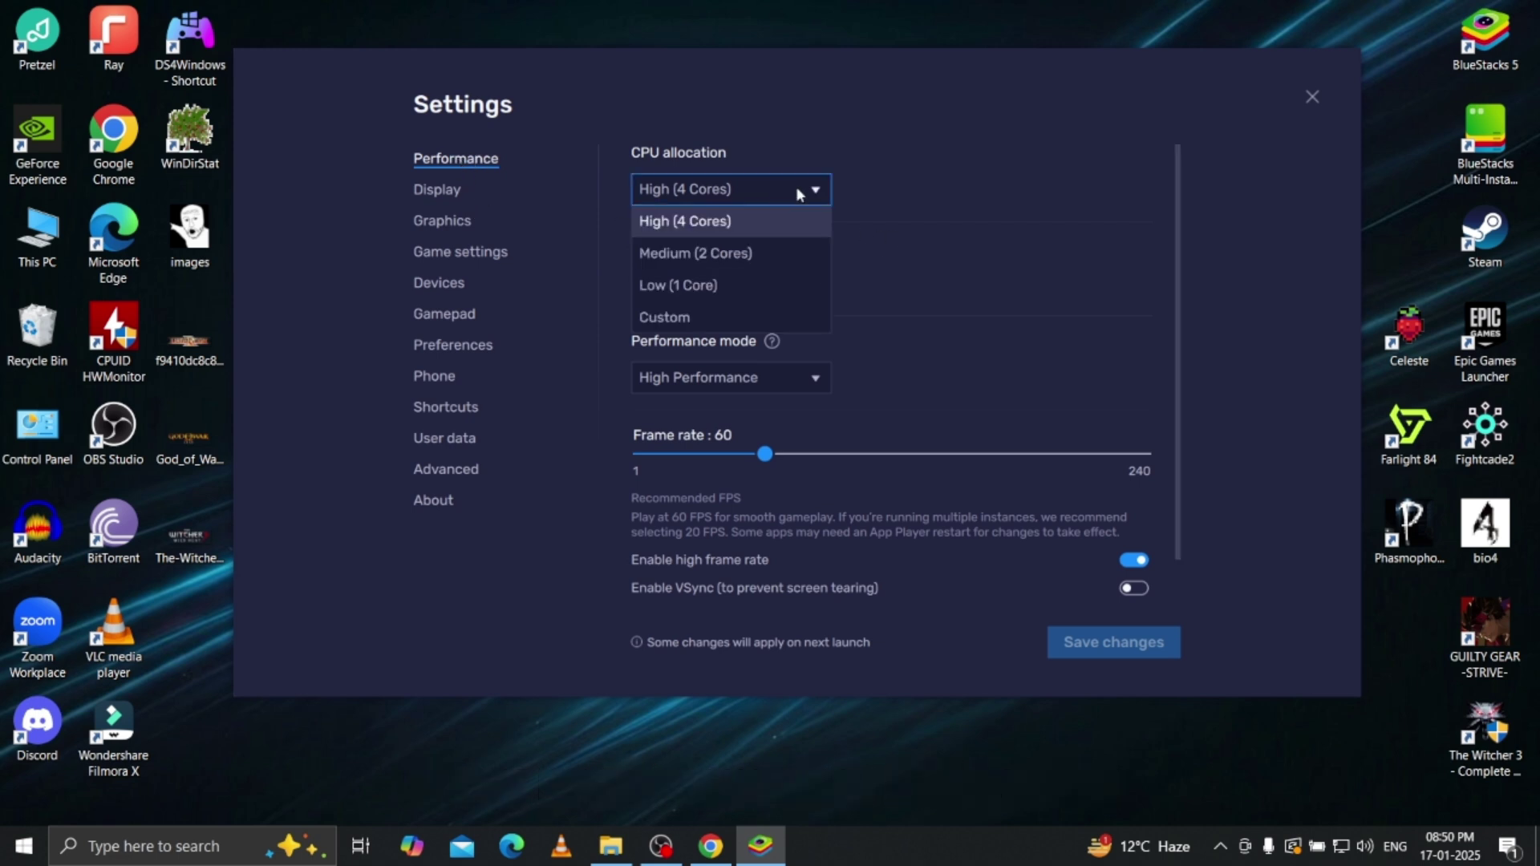
click(737, 227)
click(759, 287)
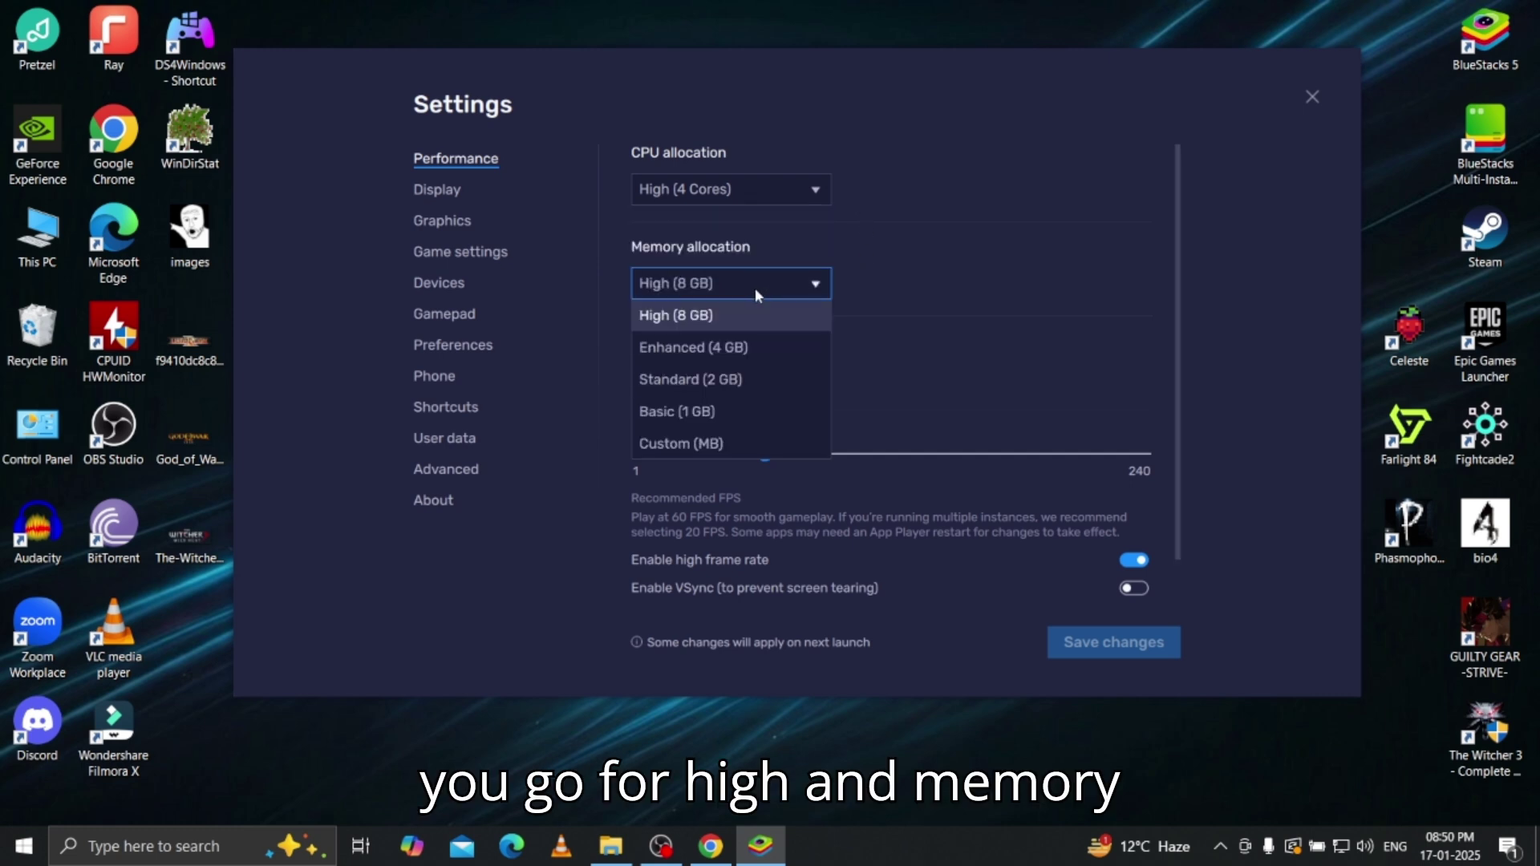
click(709, 318)
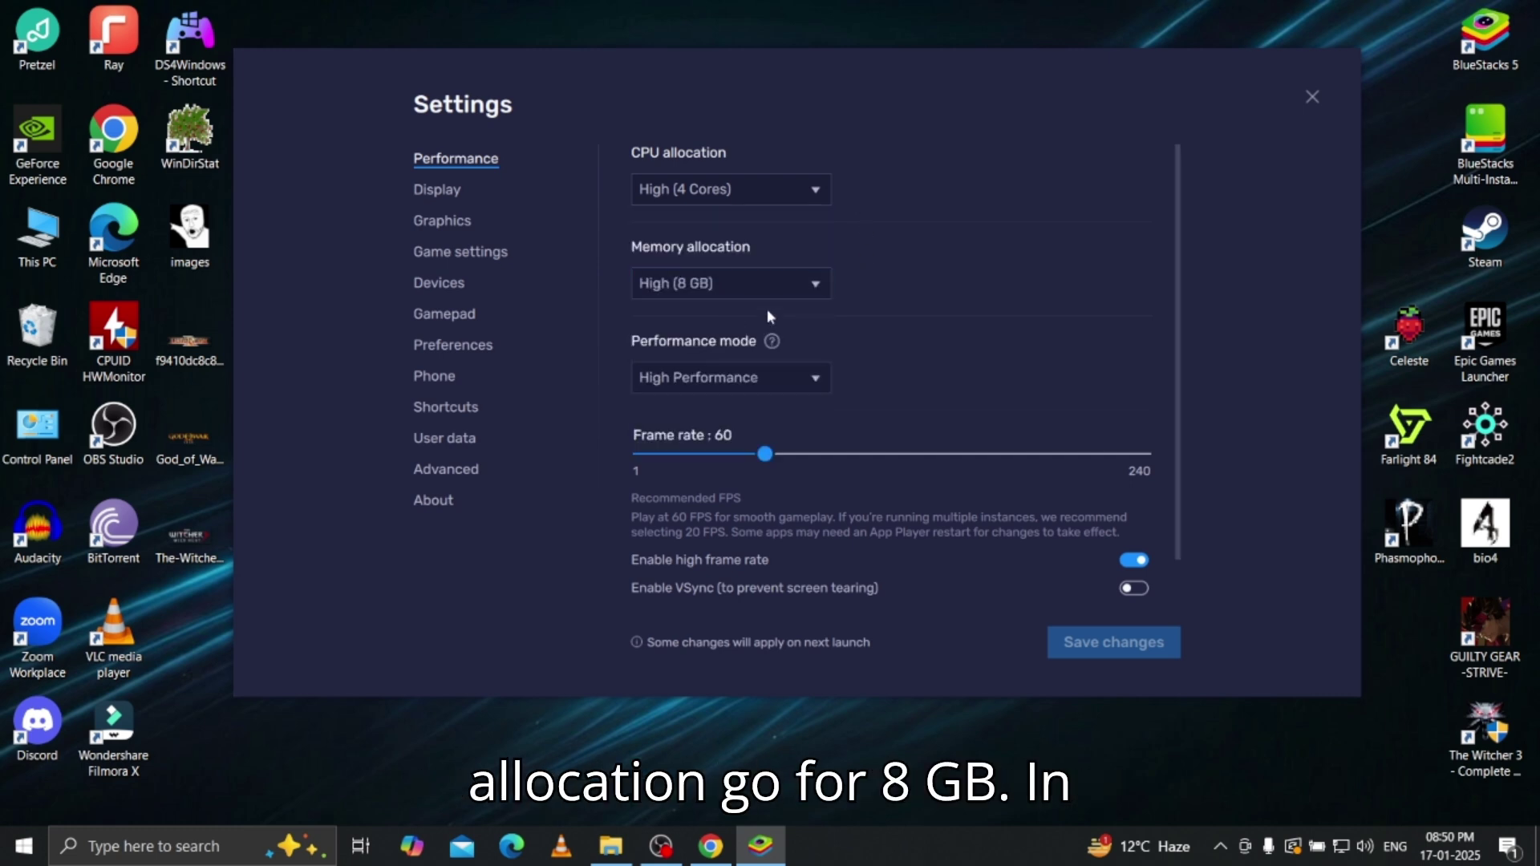
click(752, 379)
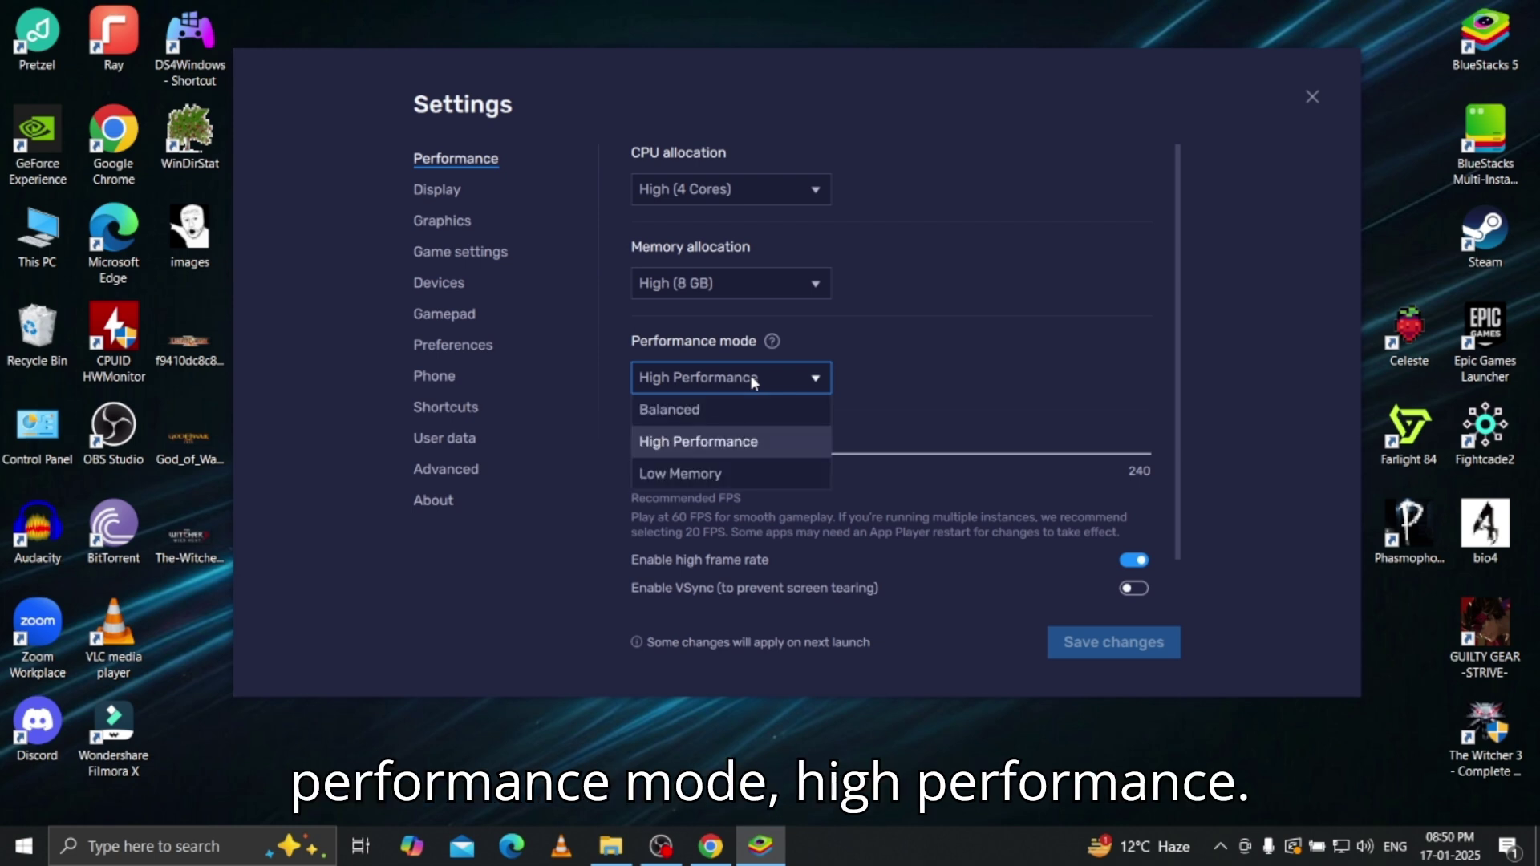
click(712, 444)
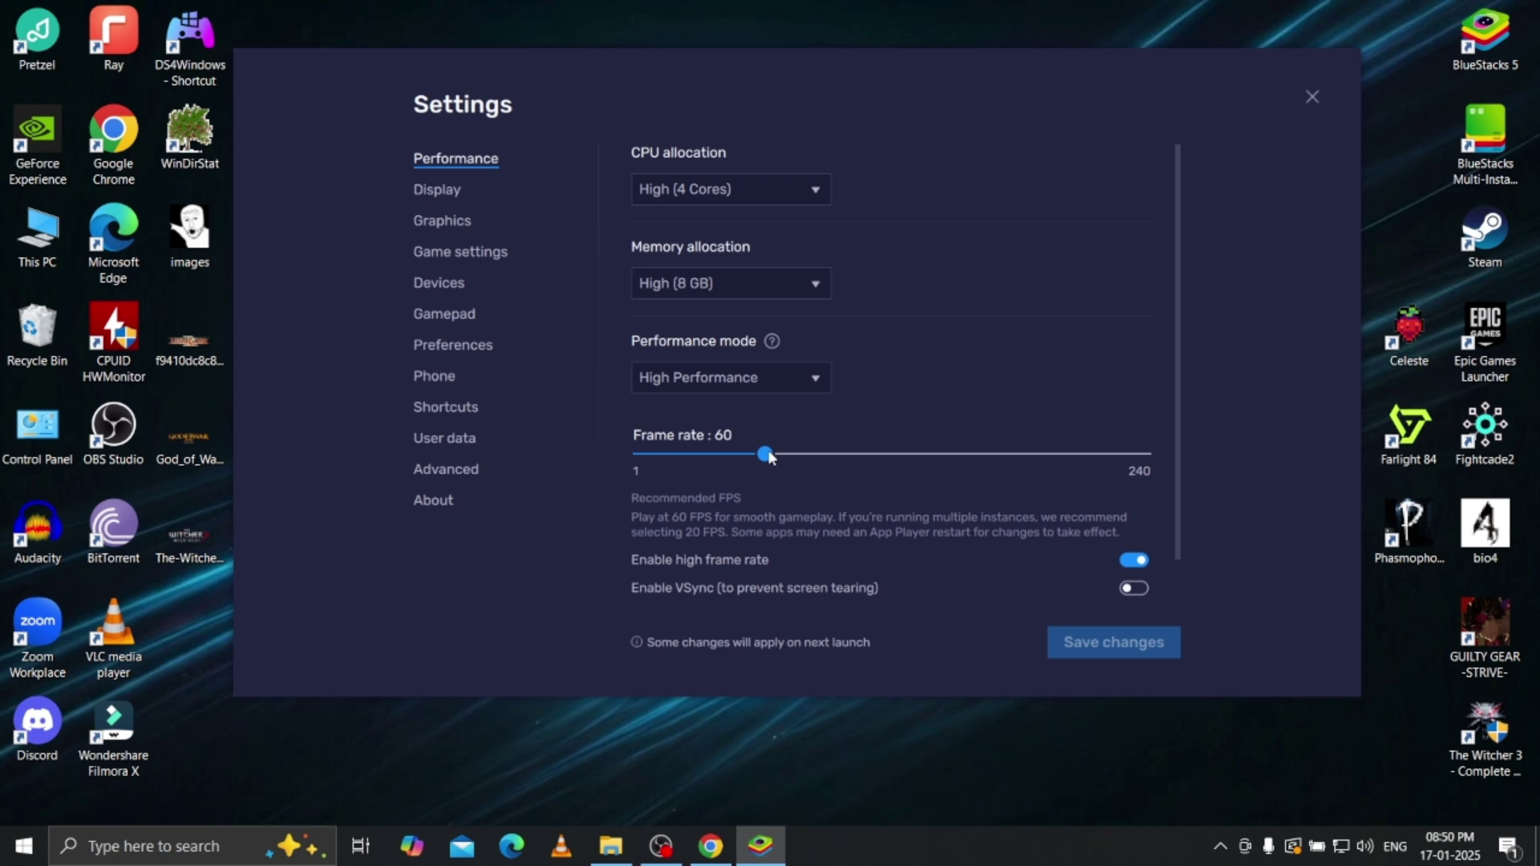
click(434, 193)
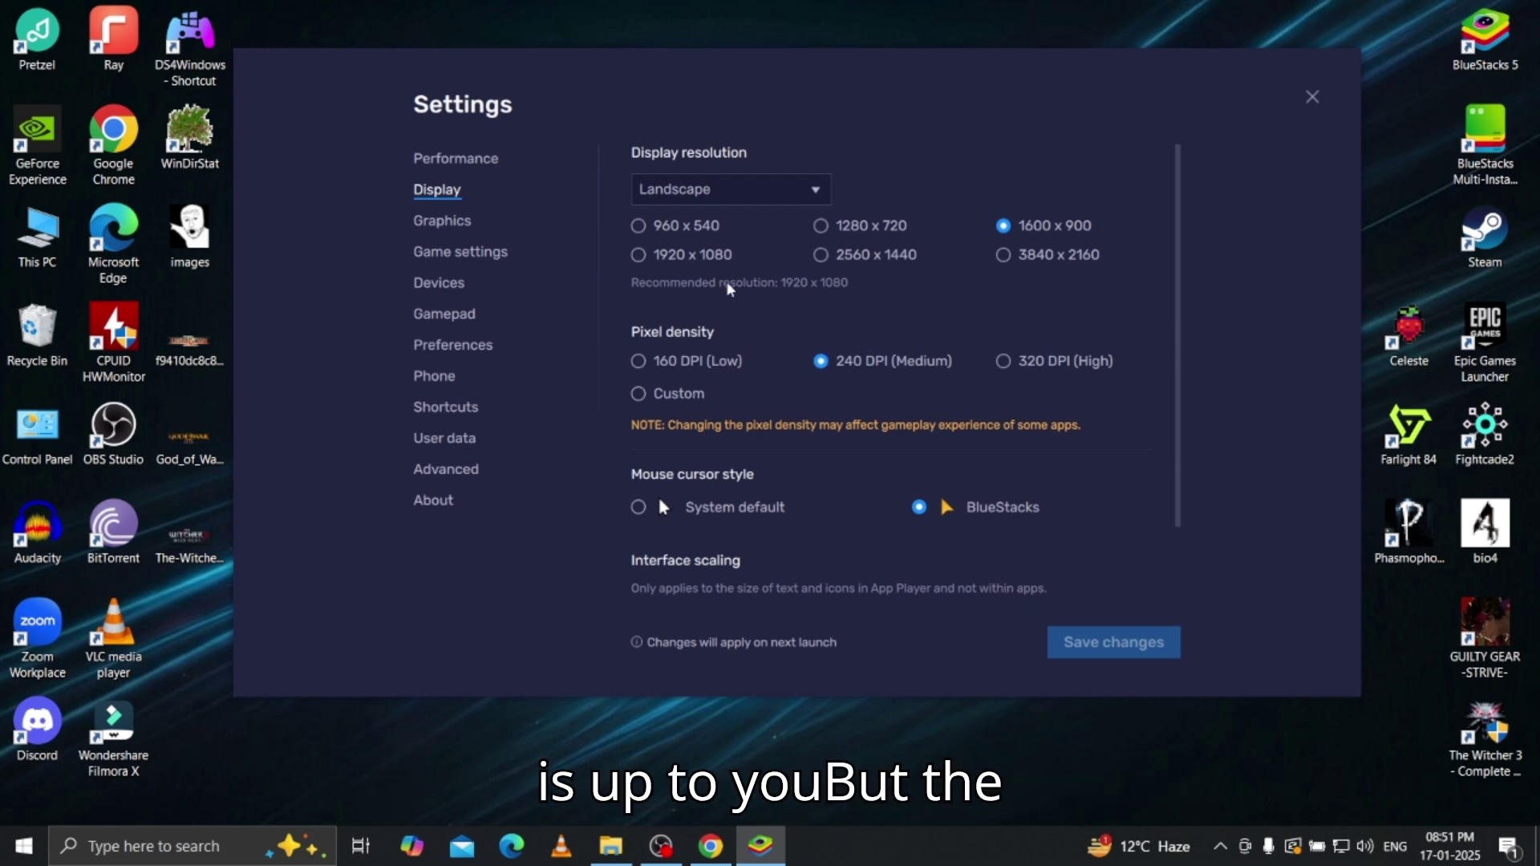
Step: Leave the Display page unchanged and move to the Graphics settings
click(439, 225)
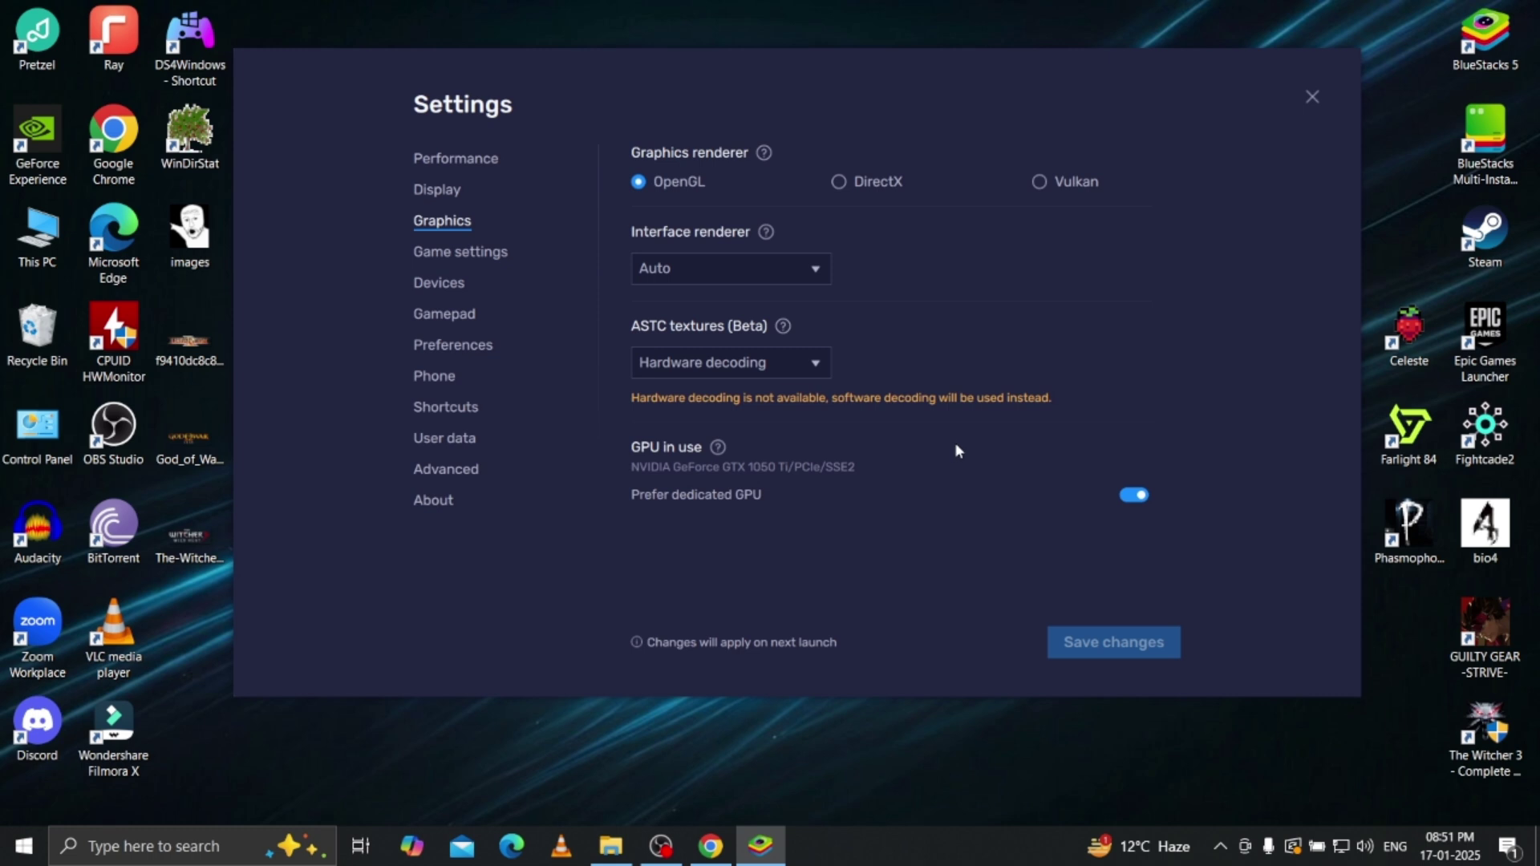
Step: Review the Phone, Shortcuts, User data, Advanced and About pages, then close Settings
click(473, 376)
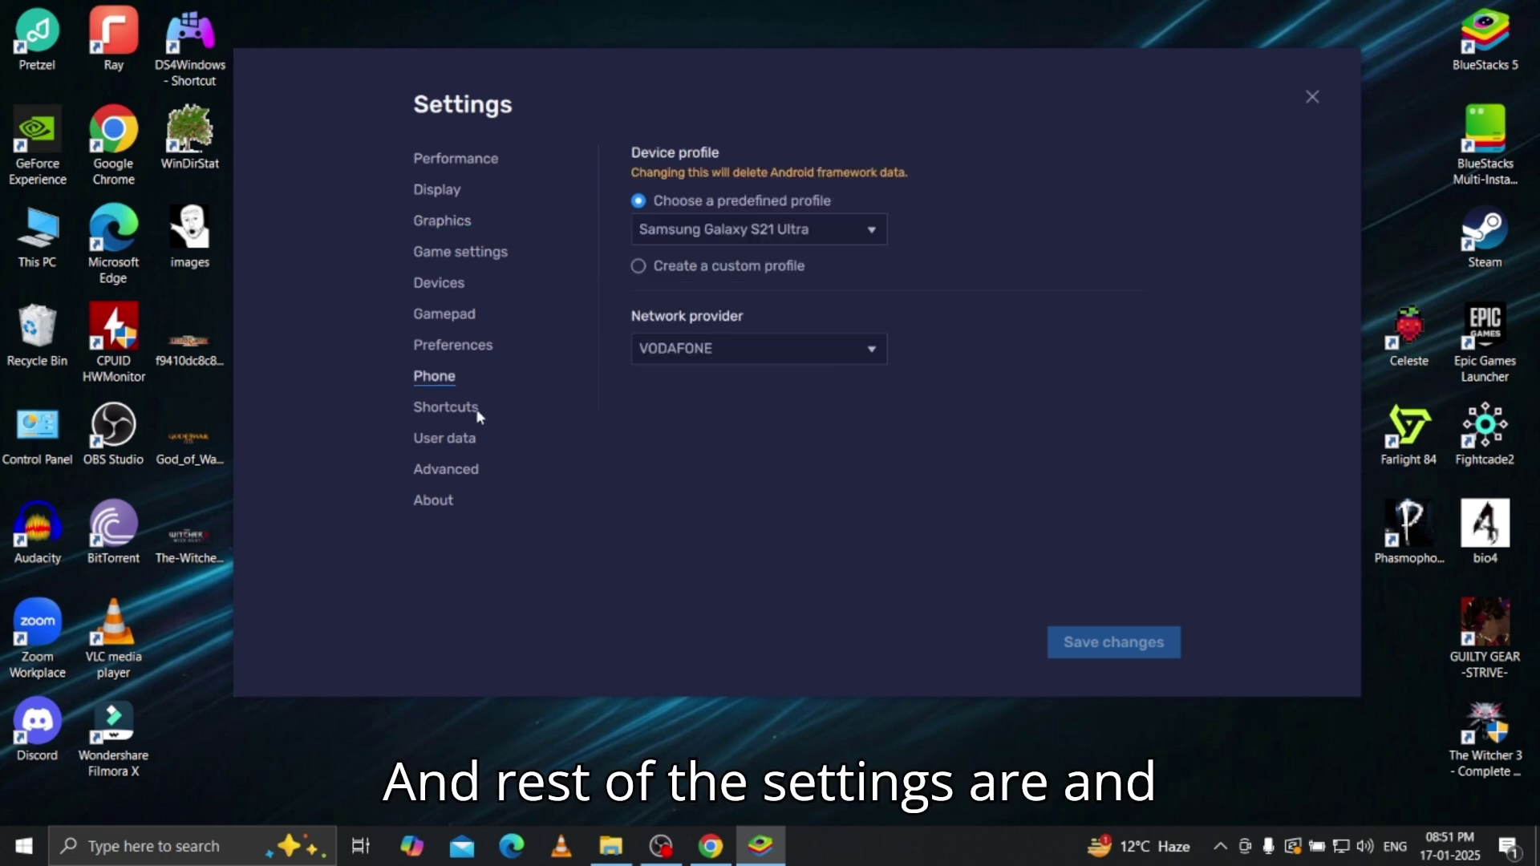
click(462, 406)
click(458, 438)
click(457, 469)
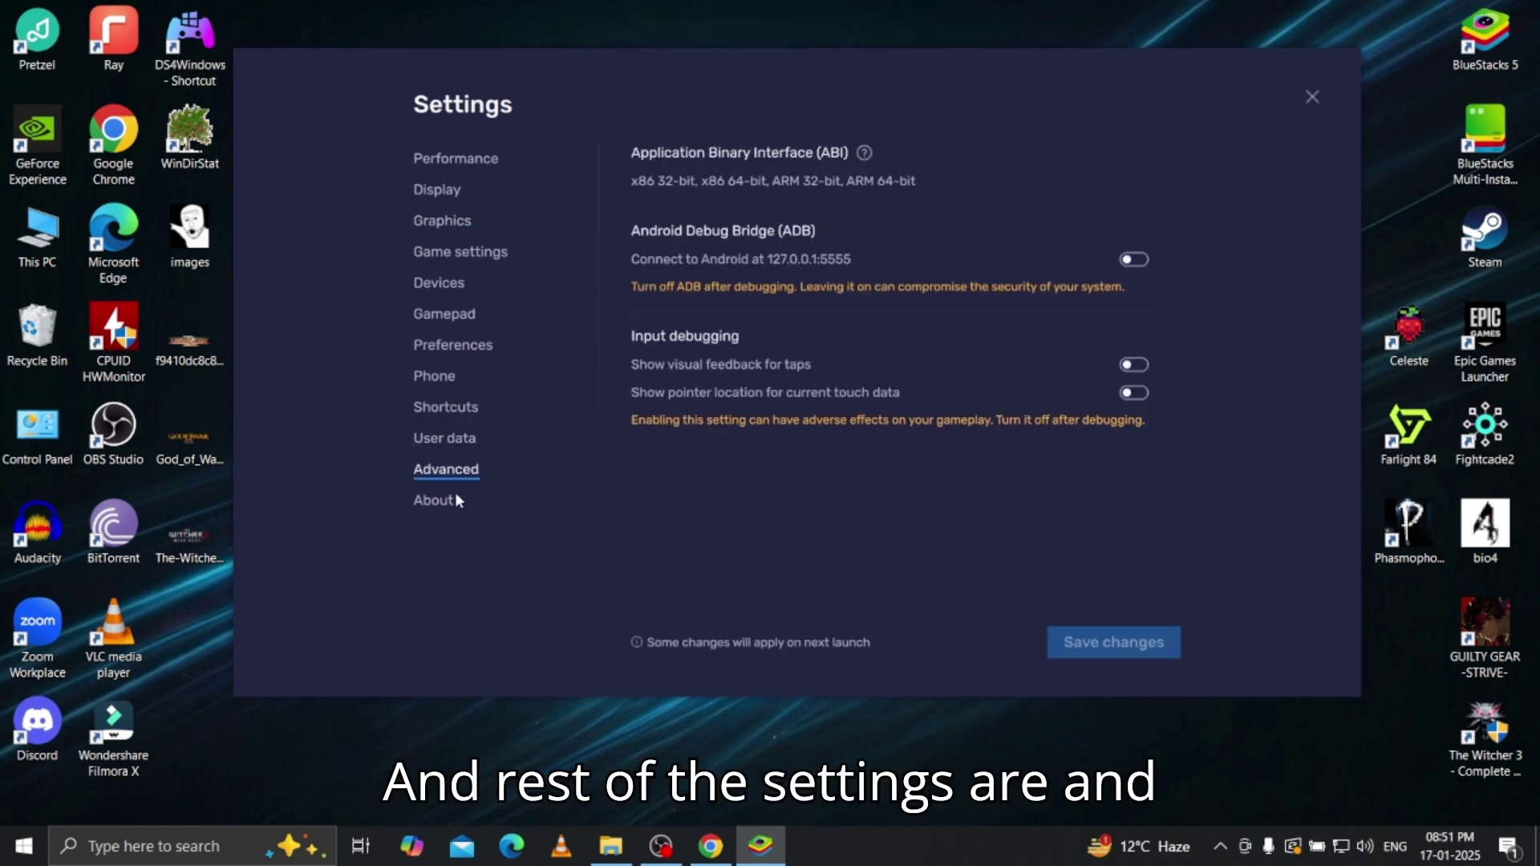
click(455, 500)
click(458, 469)
click(465, 440)
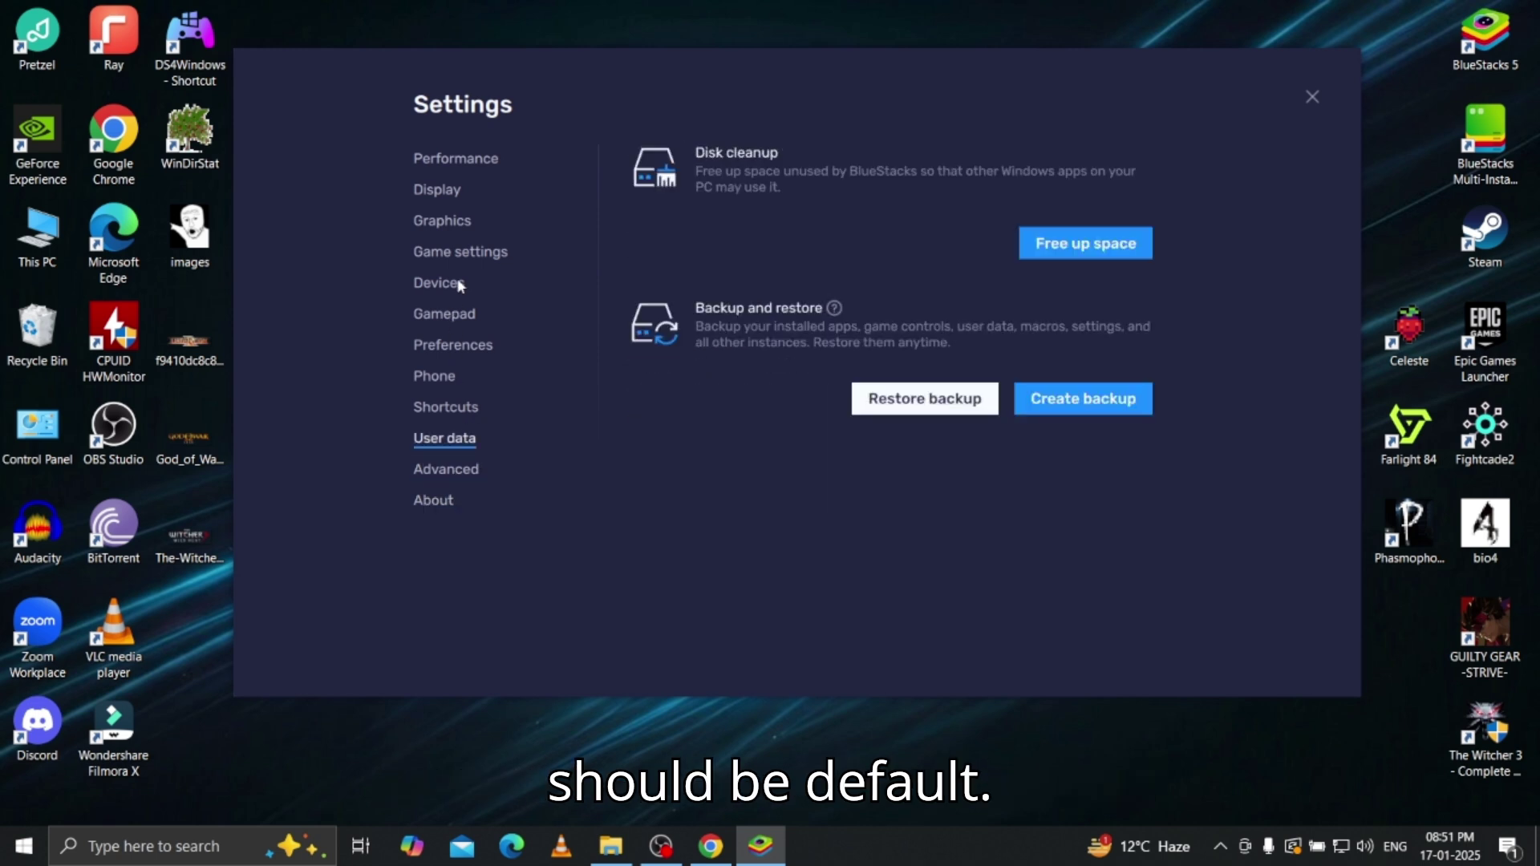
click(1313, 96)
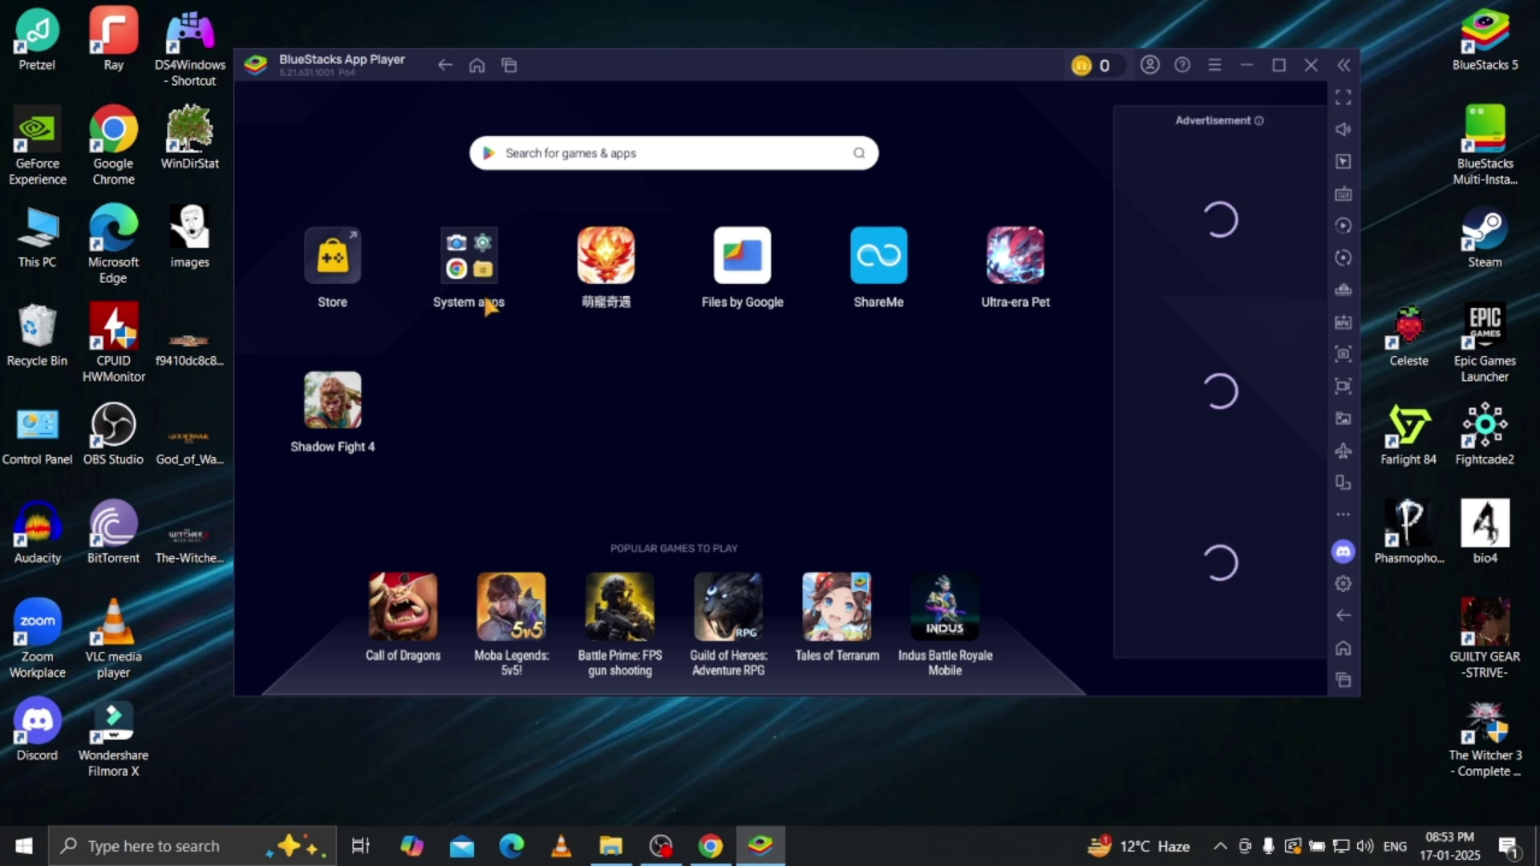
Step: Check the System apps folder, then start an app search in the Play Store
click(469, 275)
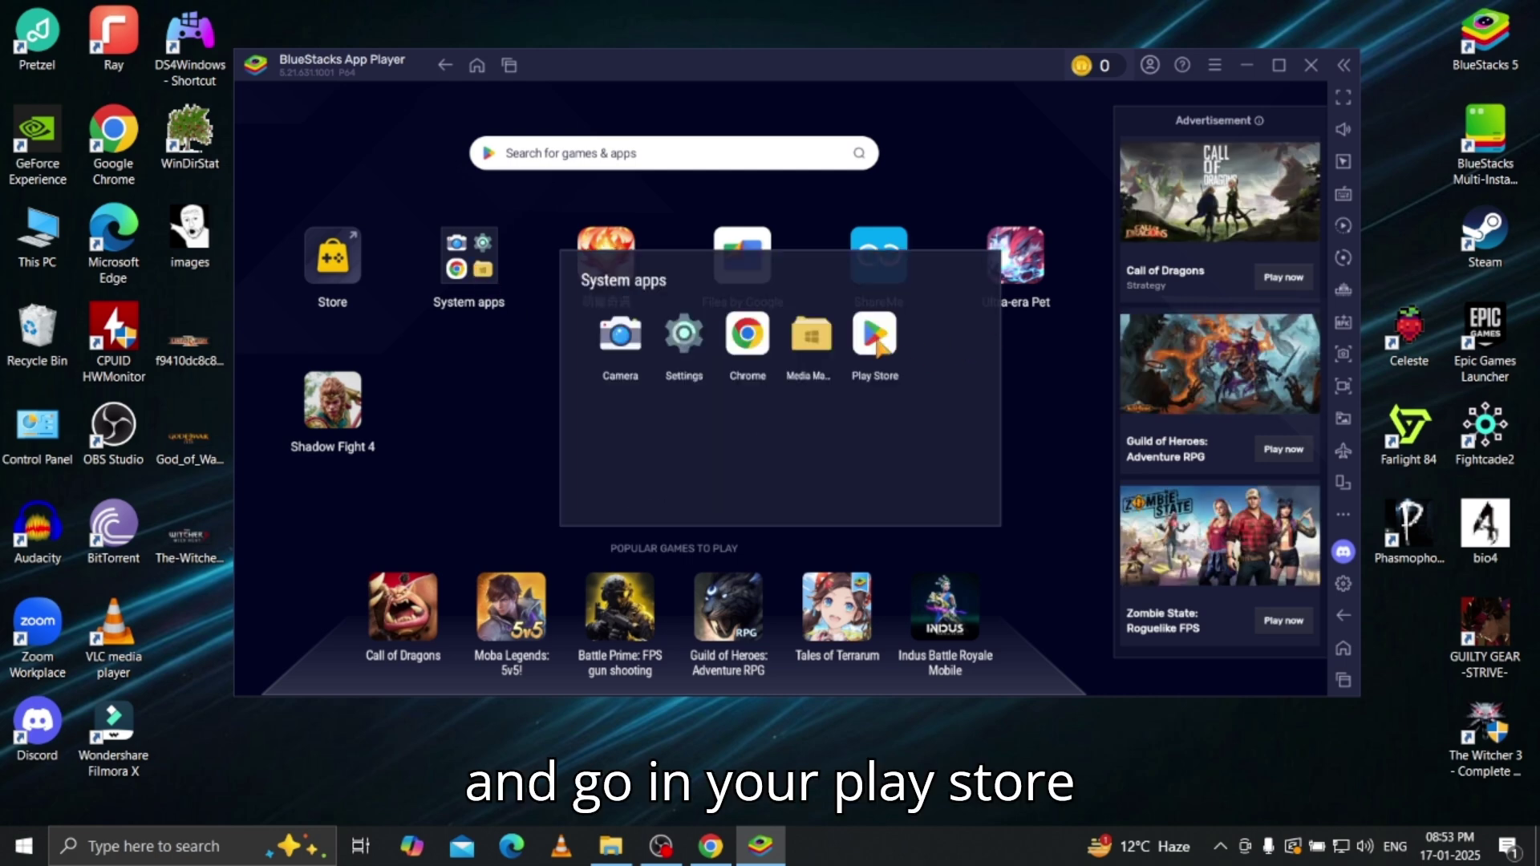
click(876, 340)
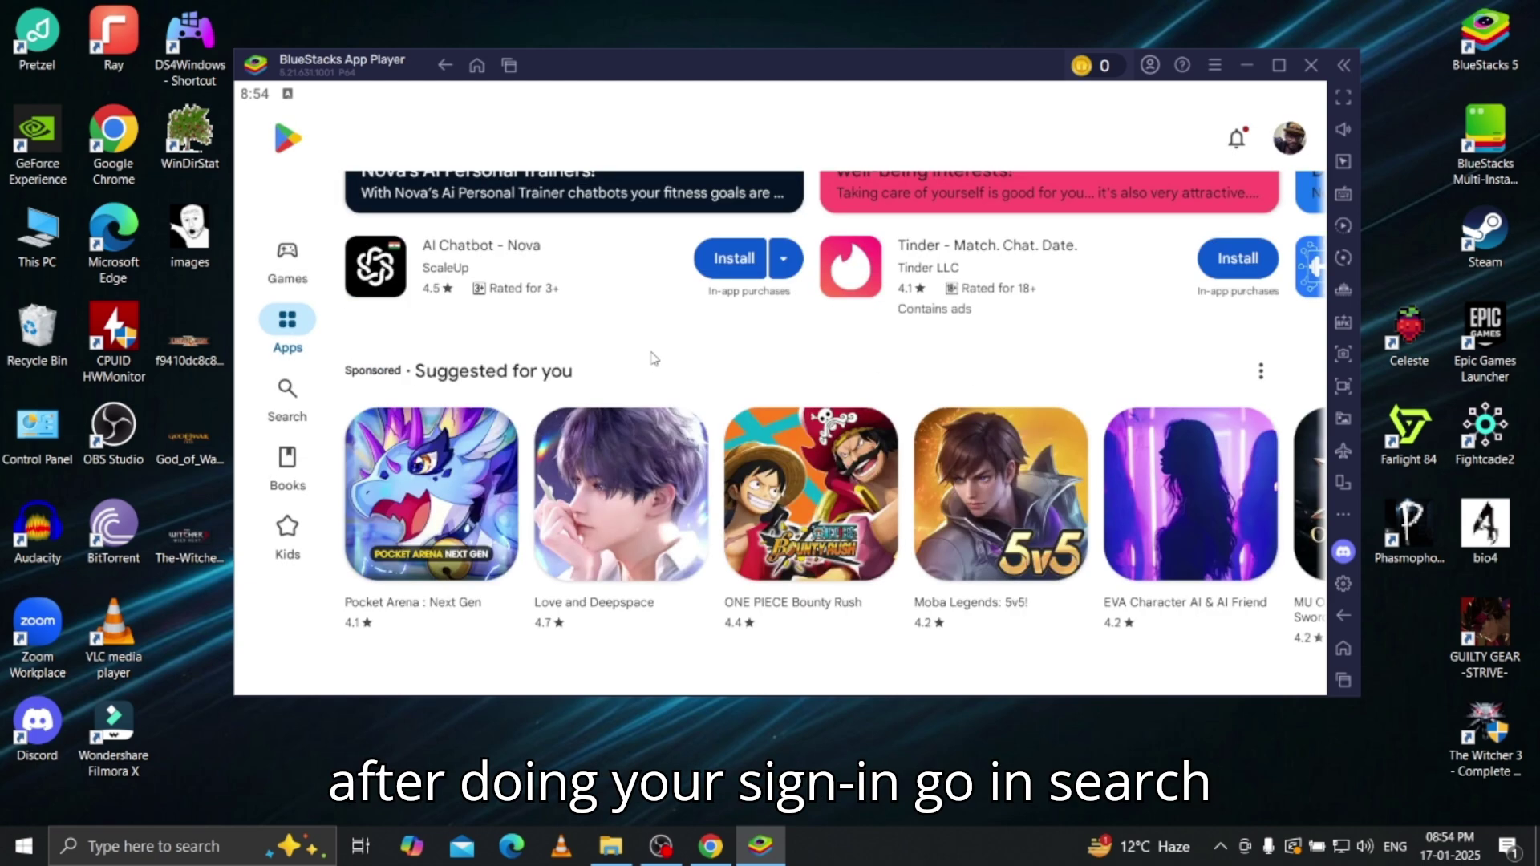
click(292, 409)
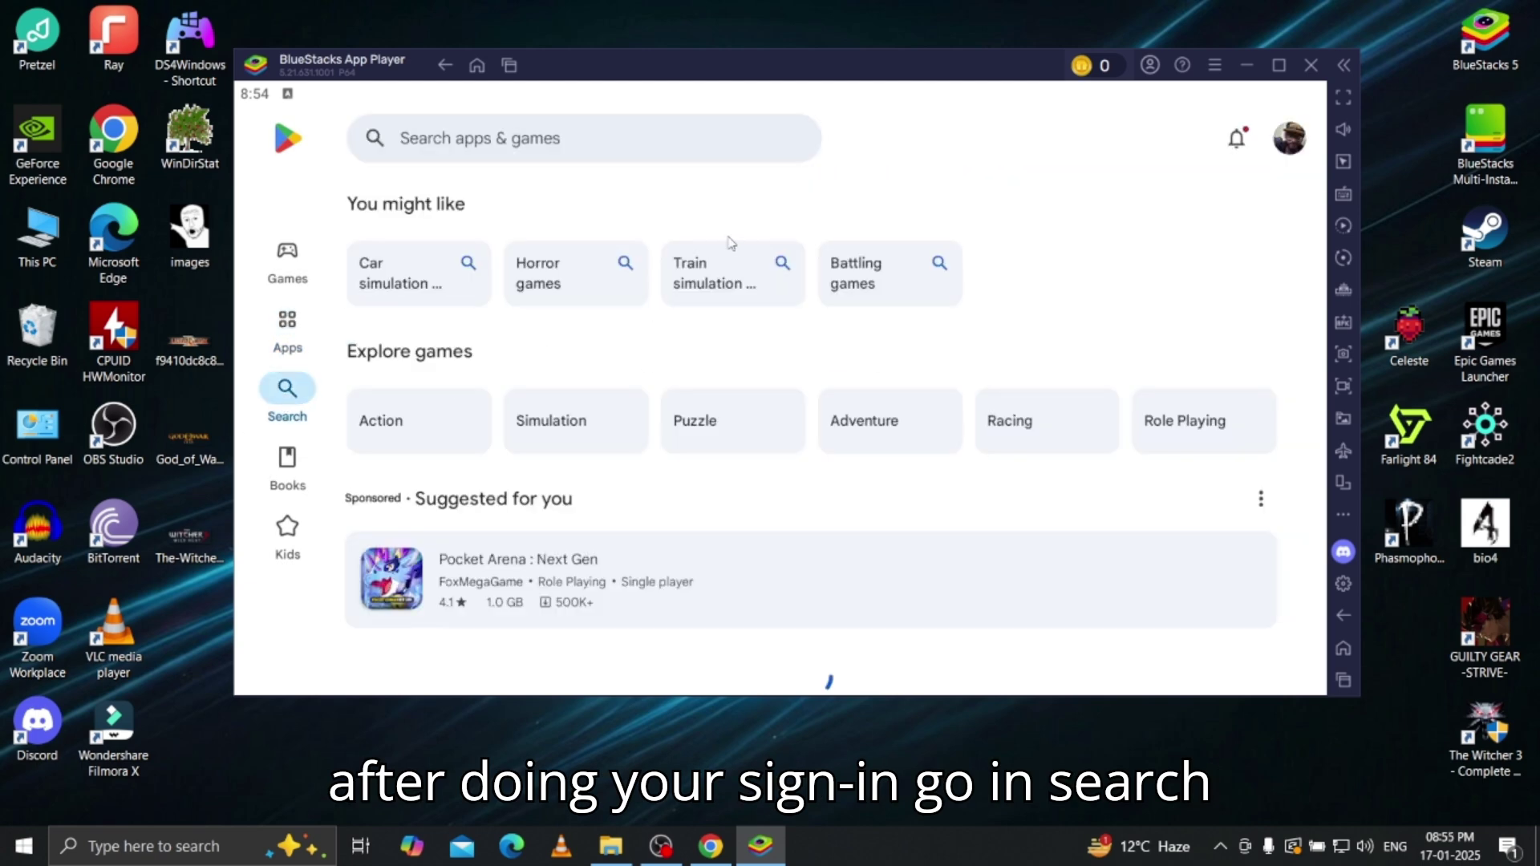
click(565, 140)
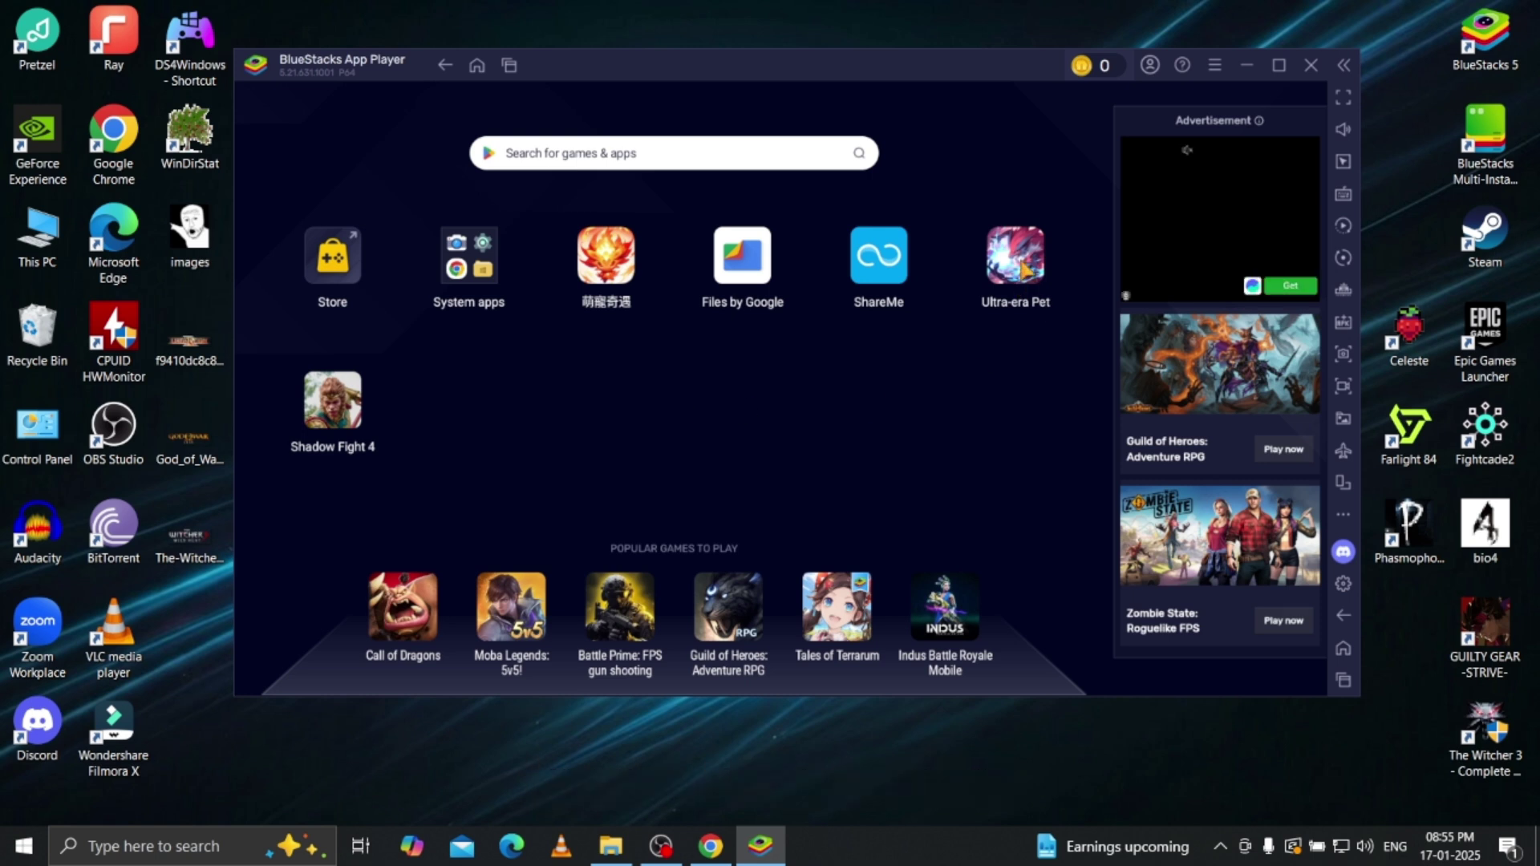
Step: Launch Ultra-era Pet from the home screen and enter the game
click(1020, 269)
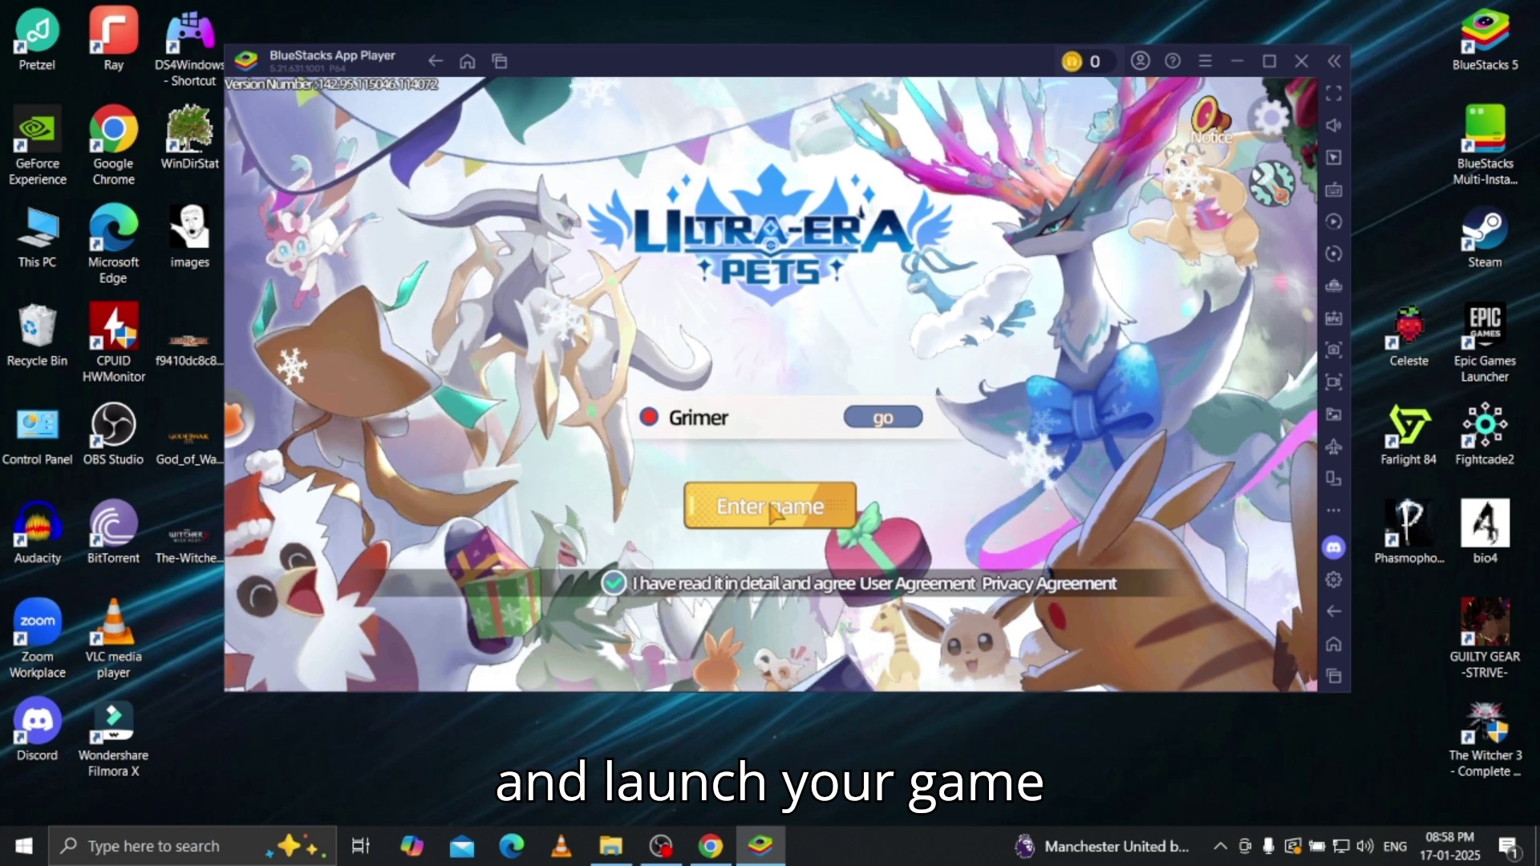
click(827, 514)
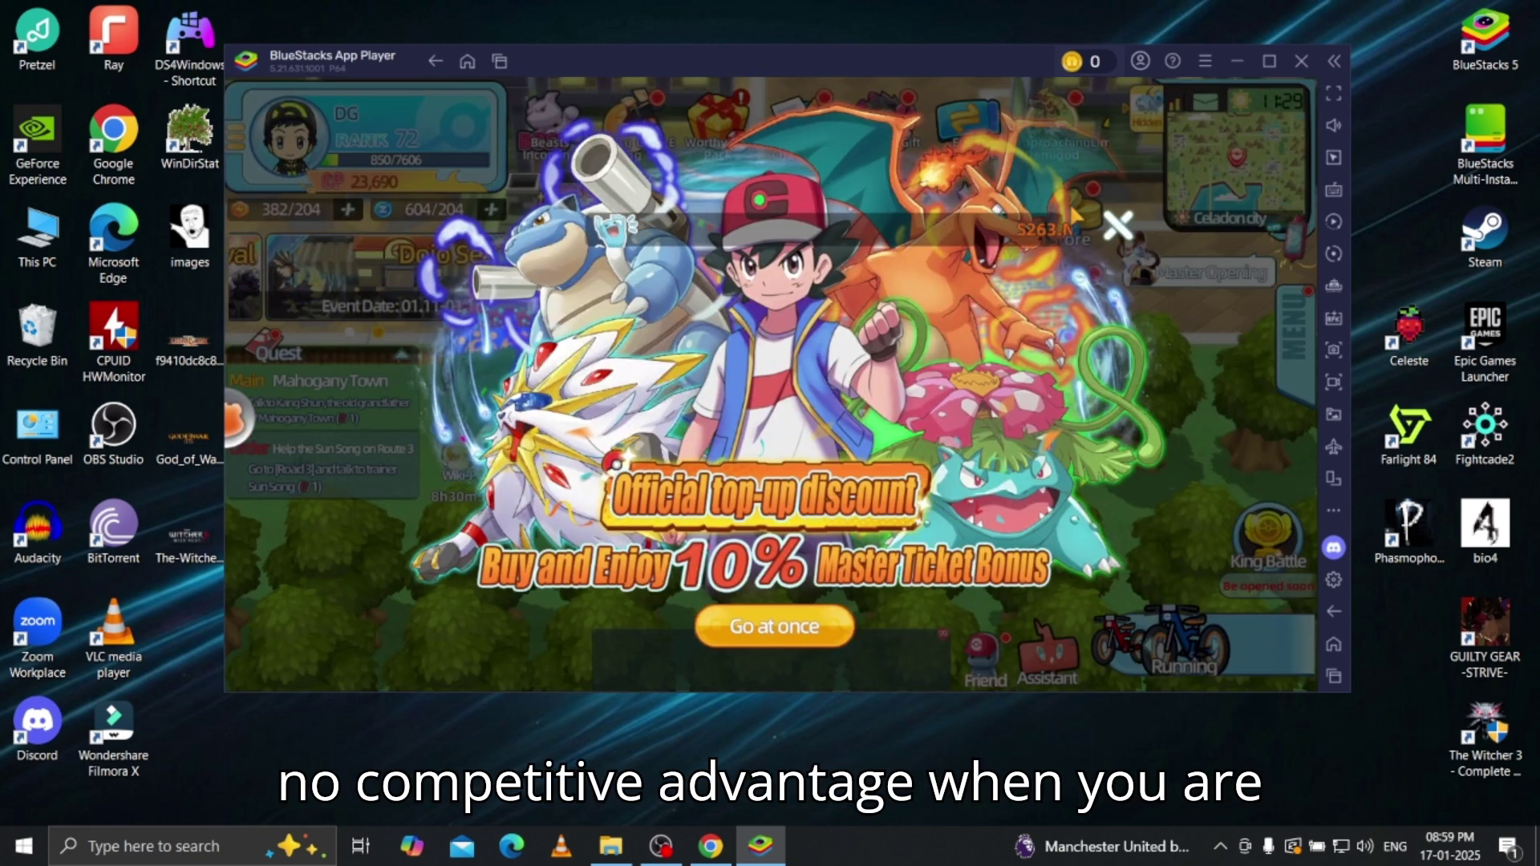
Step: Dismiss the top-up, Duel Invitation and other event pop-ups, and move the floating ball top-left
click(1122, 226)
click(1094, 215)
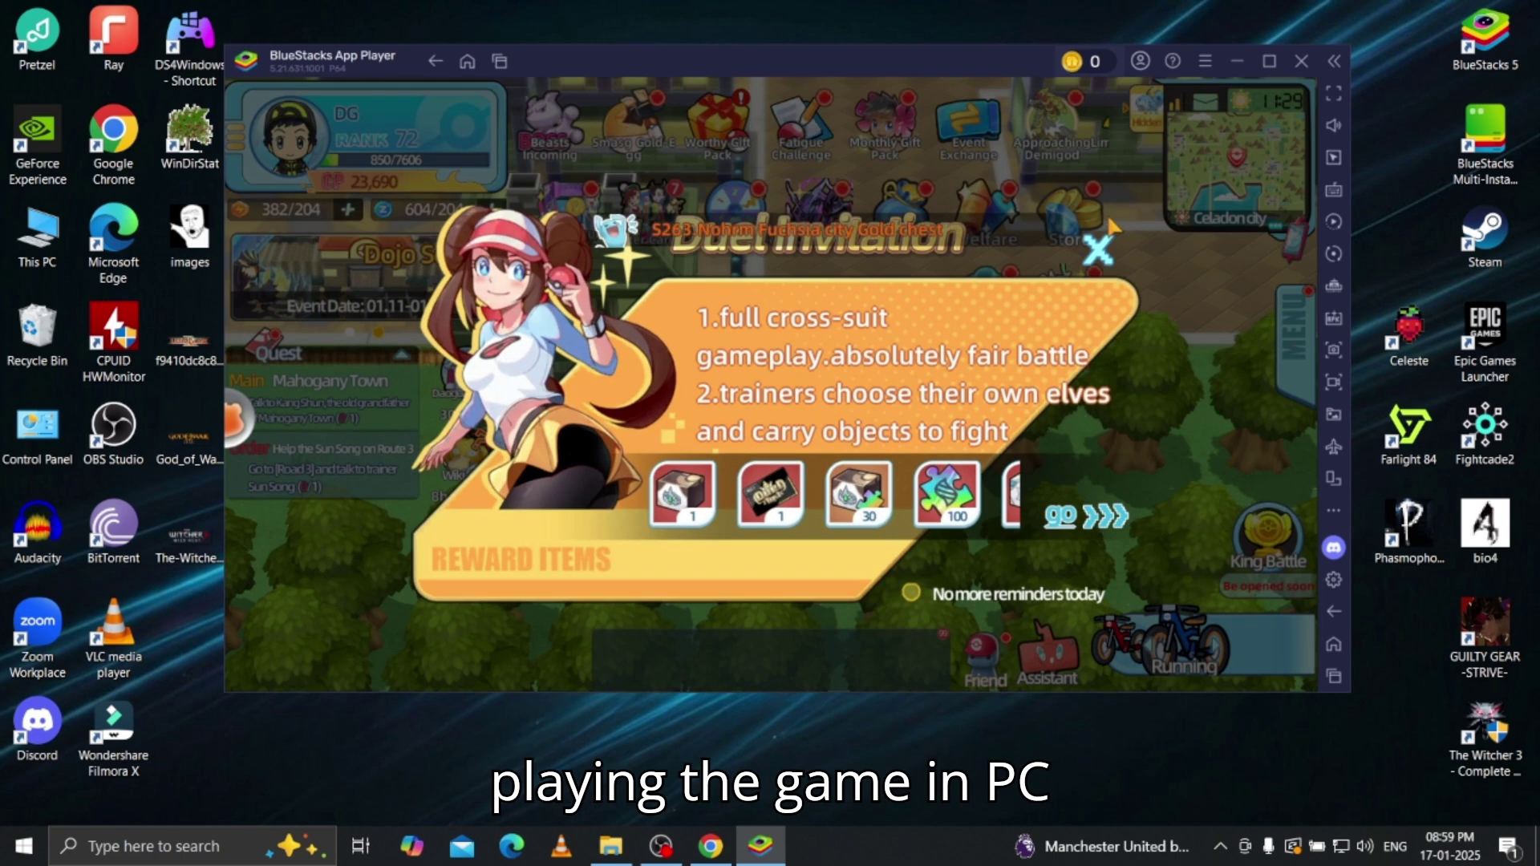
click(1099, 249)
click(1100, 248)
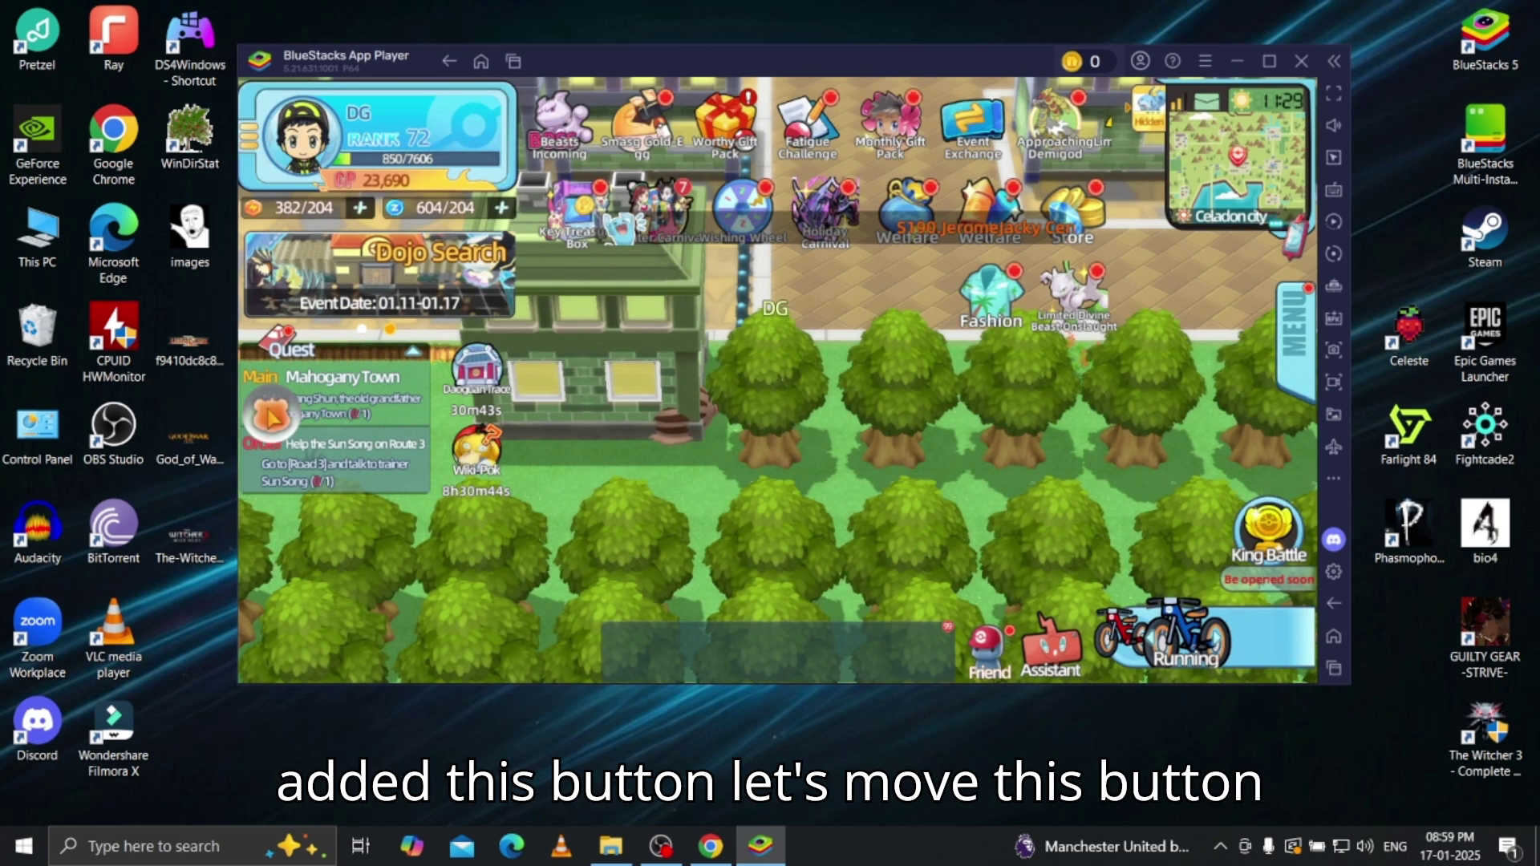
mouse_move(258, 414)
mouse_down()
mouse_move(439, 206)
mouse_move(565, 110)
mouse_up()
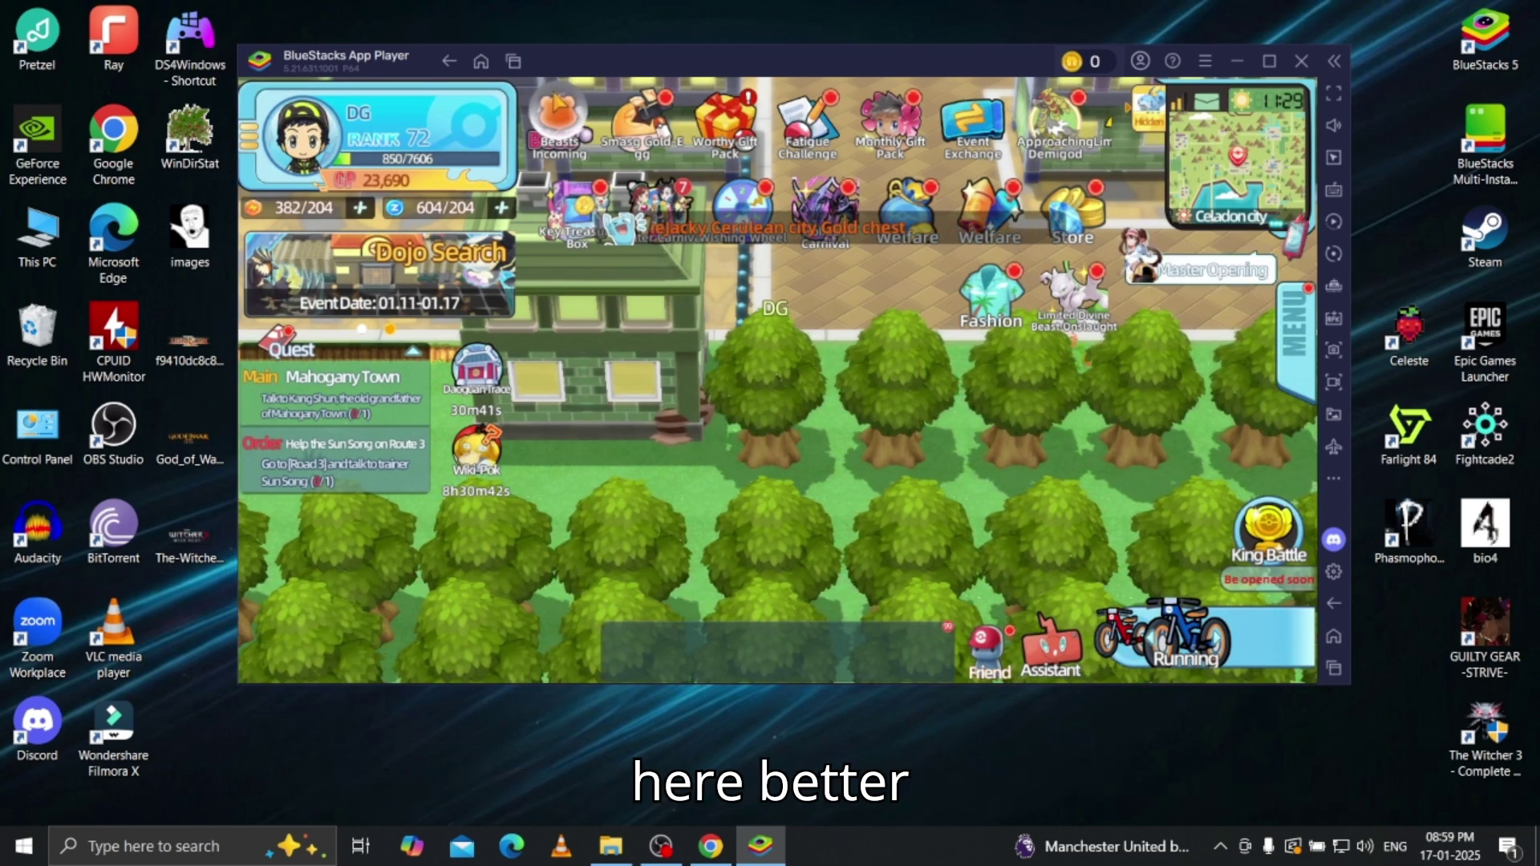
Step: Close the Giratina event pop-up and ride the character north into the town square with W
click(331, 141)
click(331, 128)
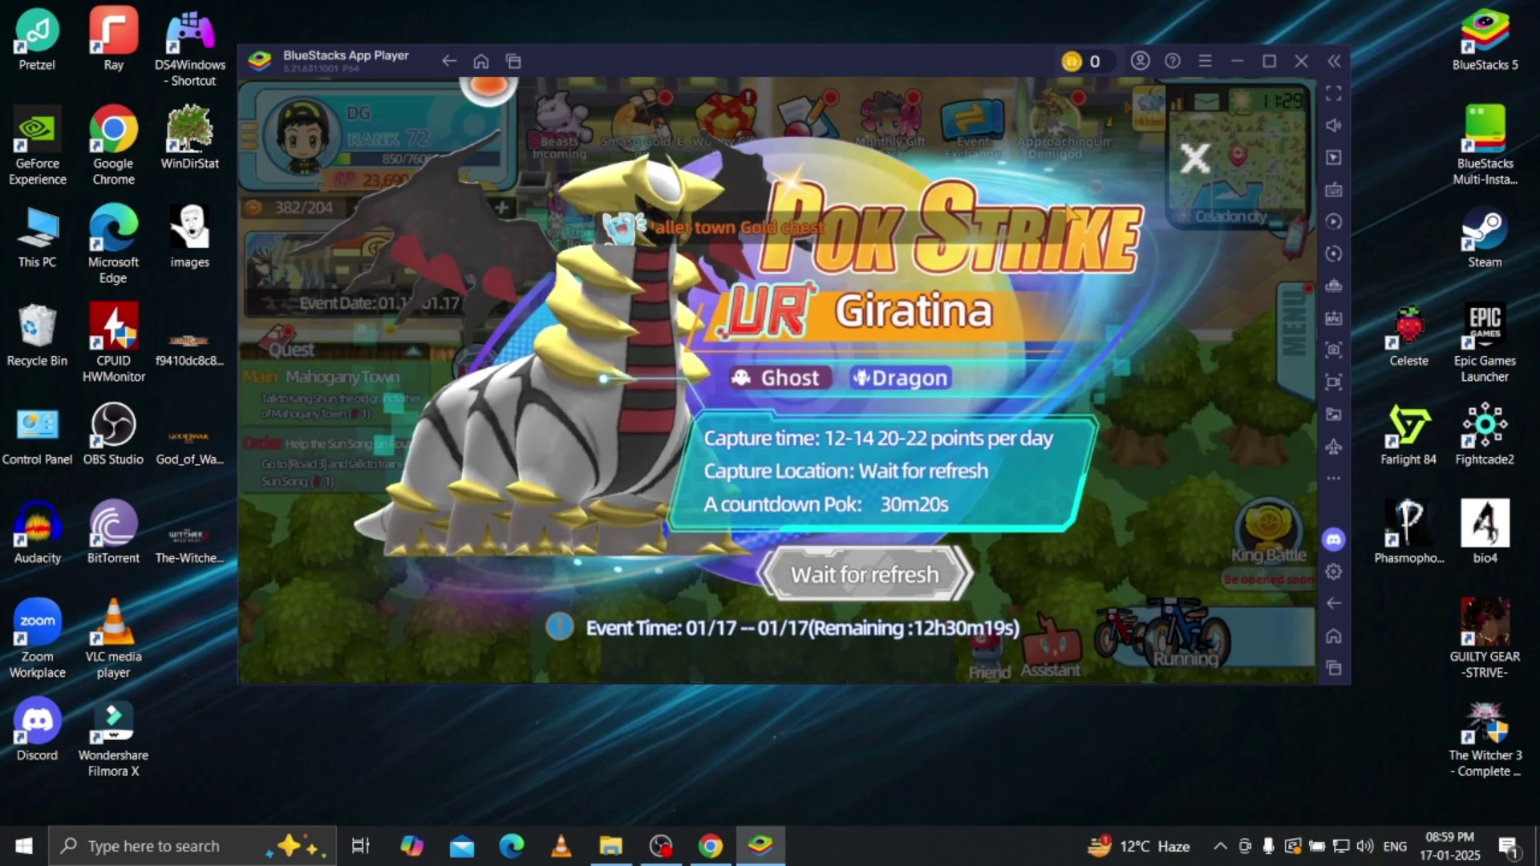
click(1193, 160)
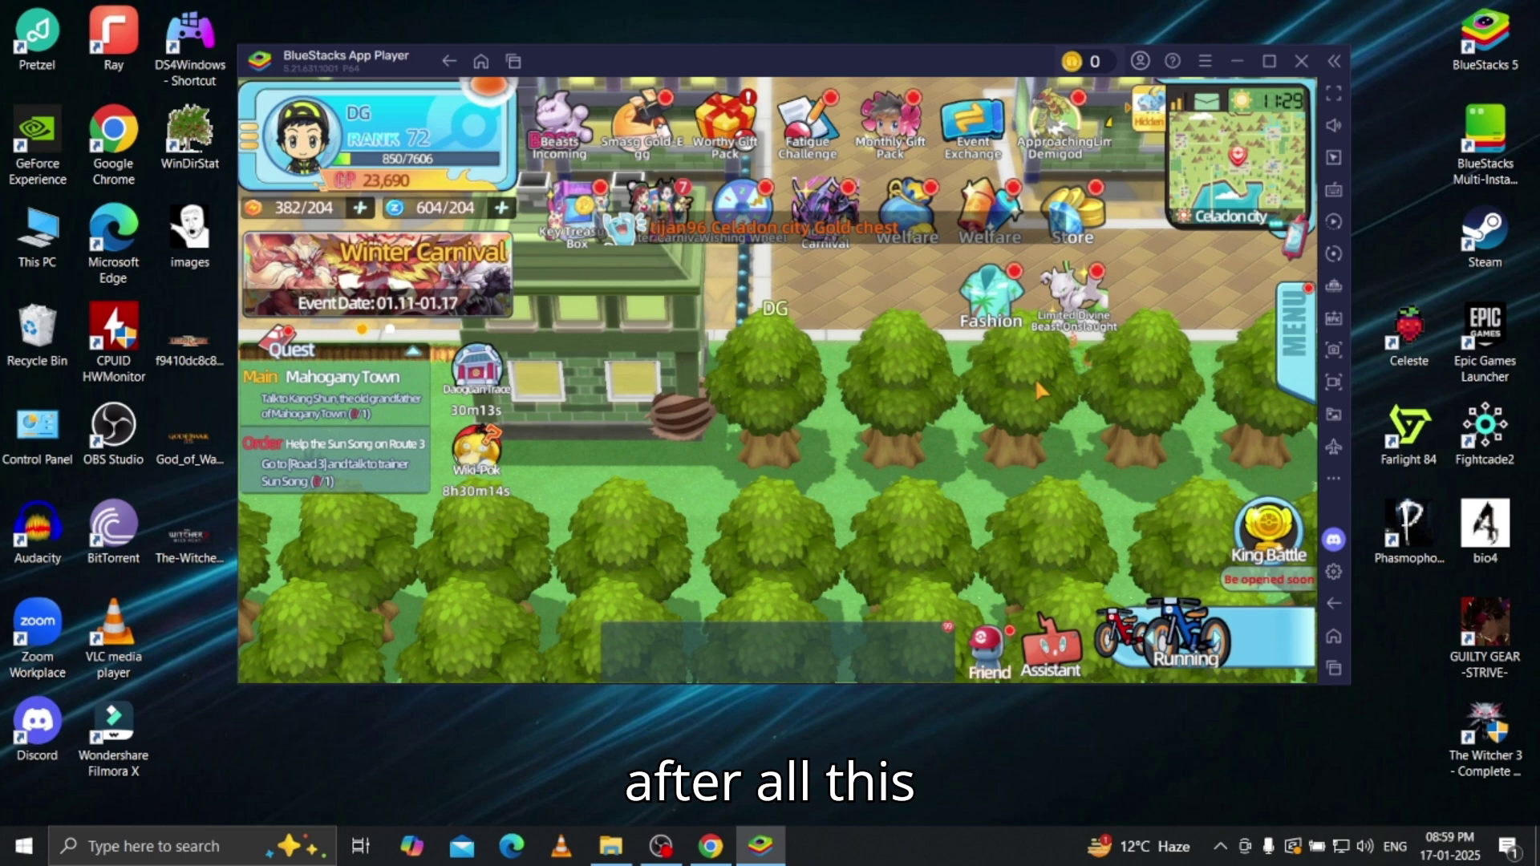
key(w)
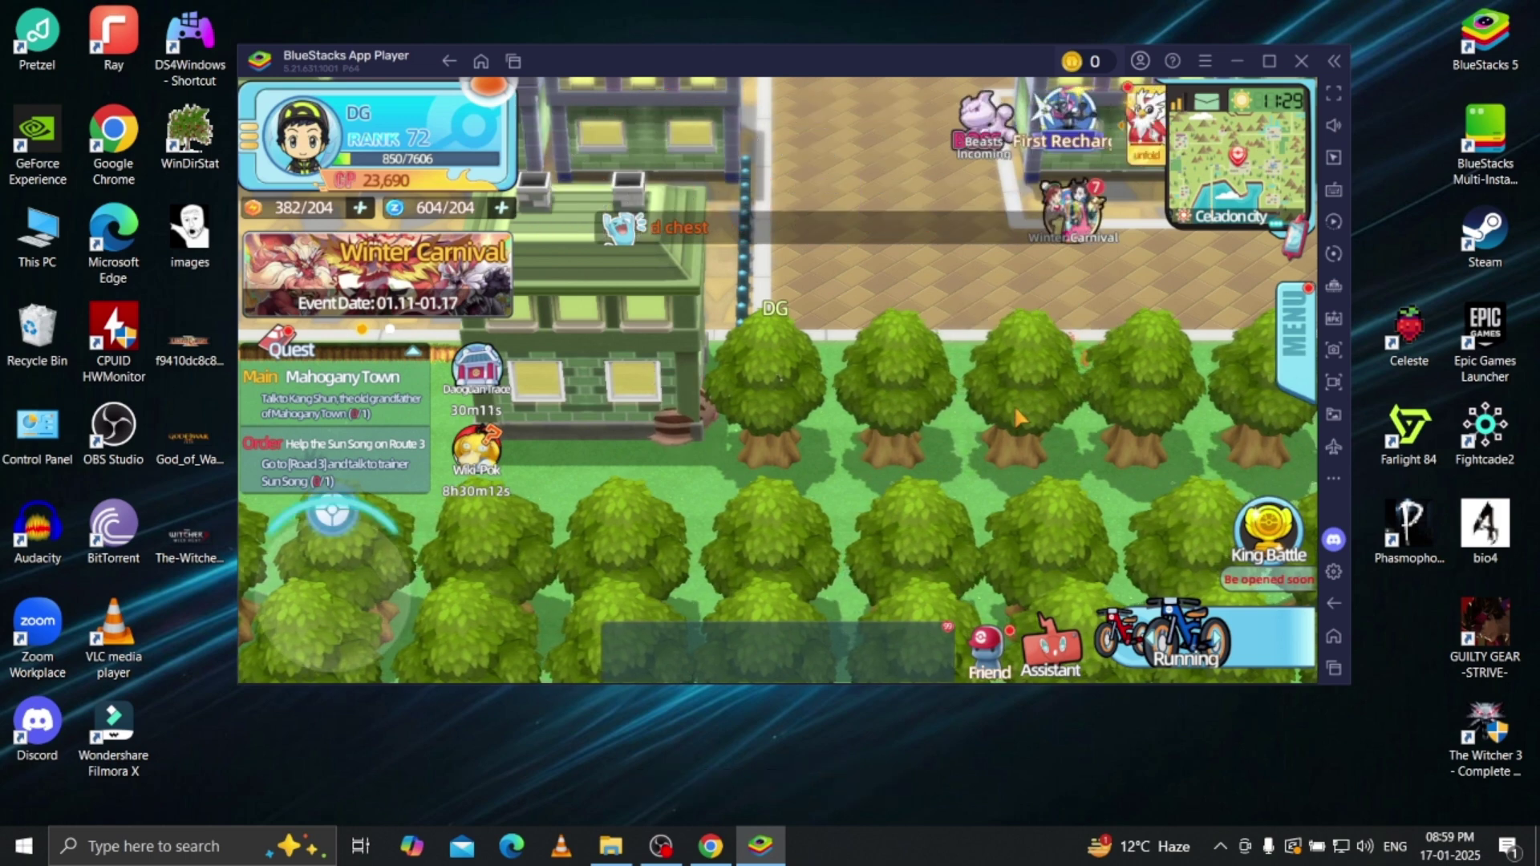
key(w)
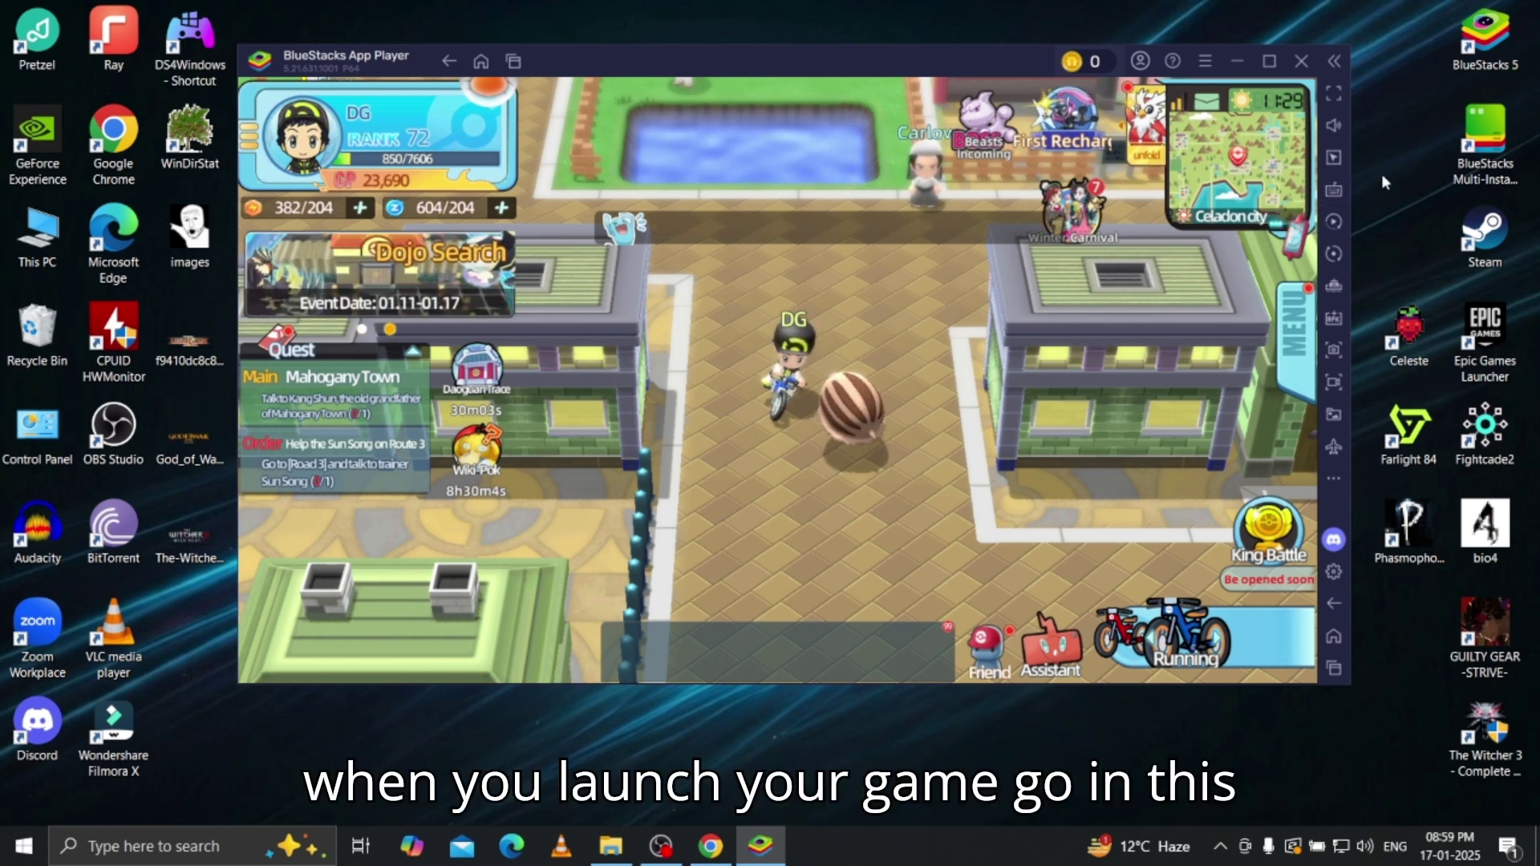
Step: Open the Controls editor for Ultra-era Pets and place a W/A/S/D D-pad on the game screen
click(1331, 196)
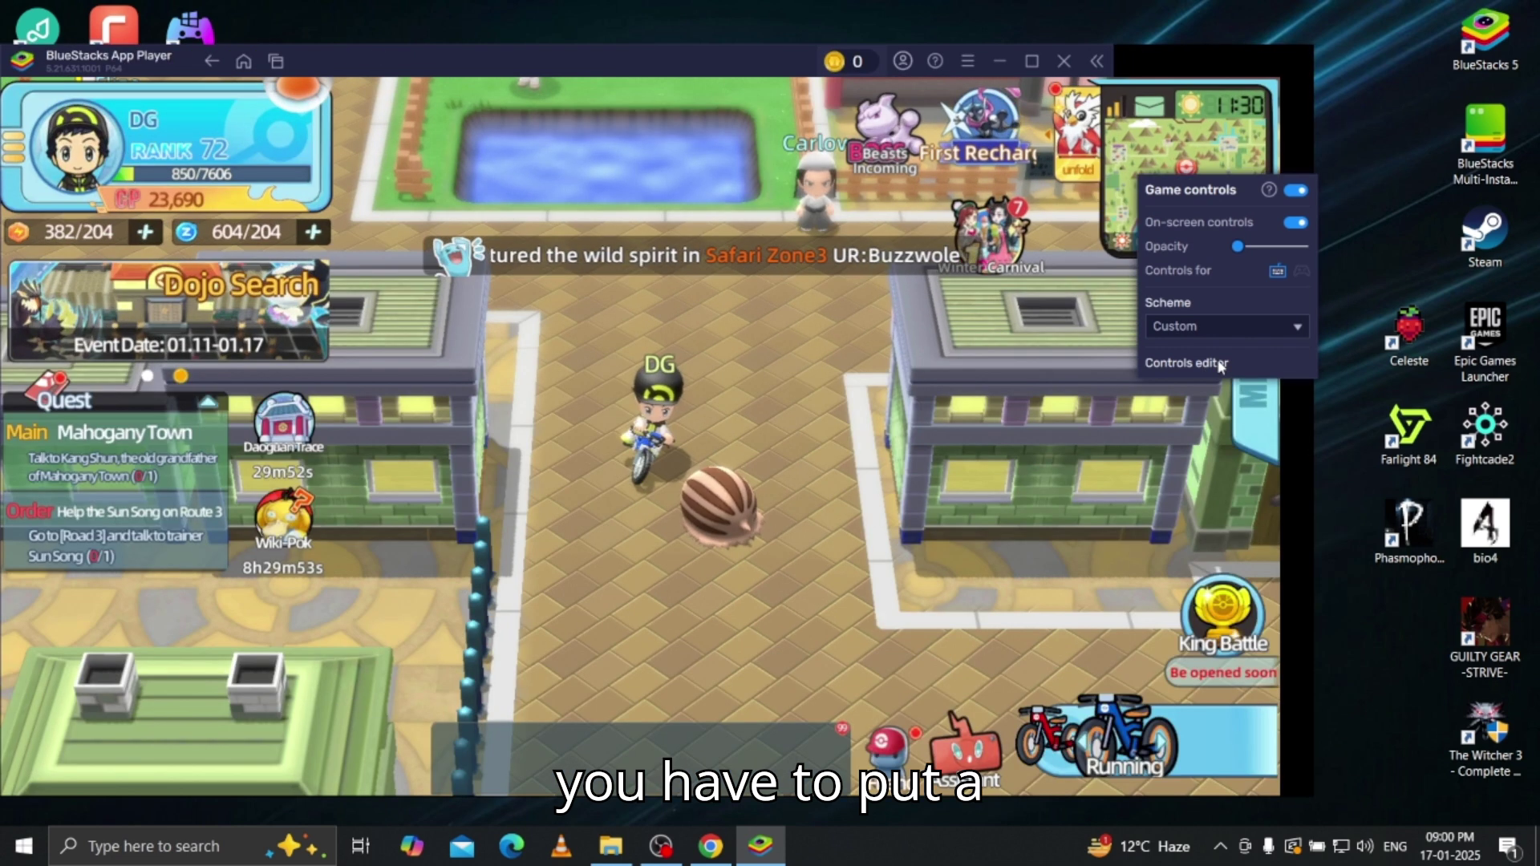
click(1205, 365)
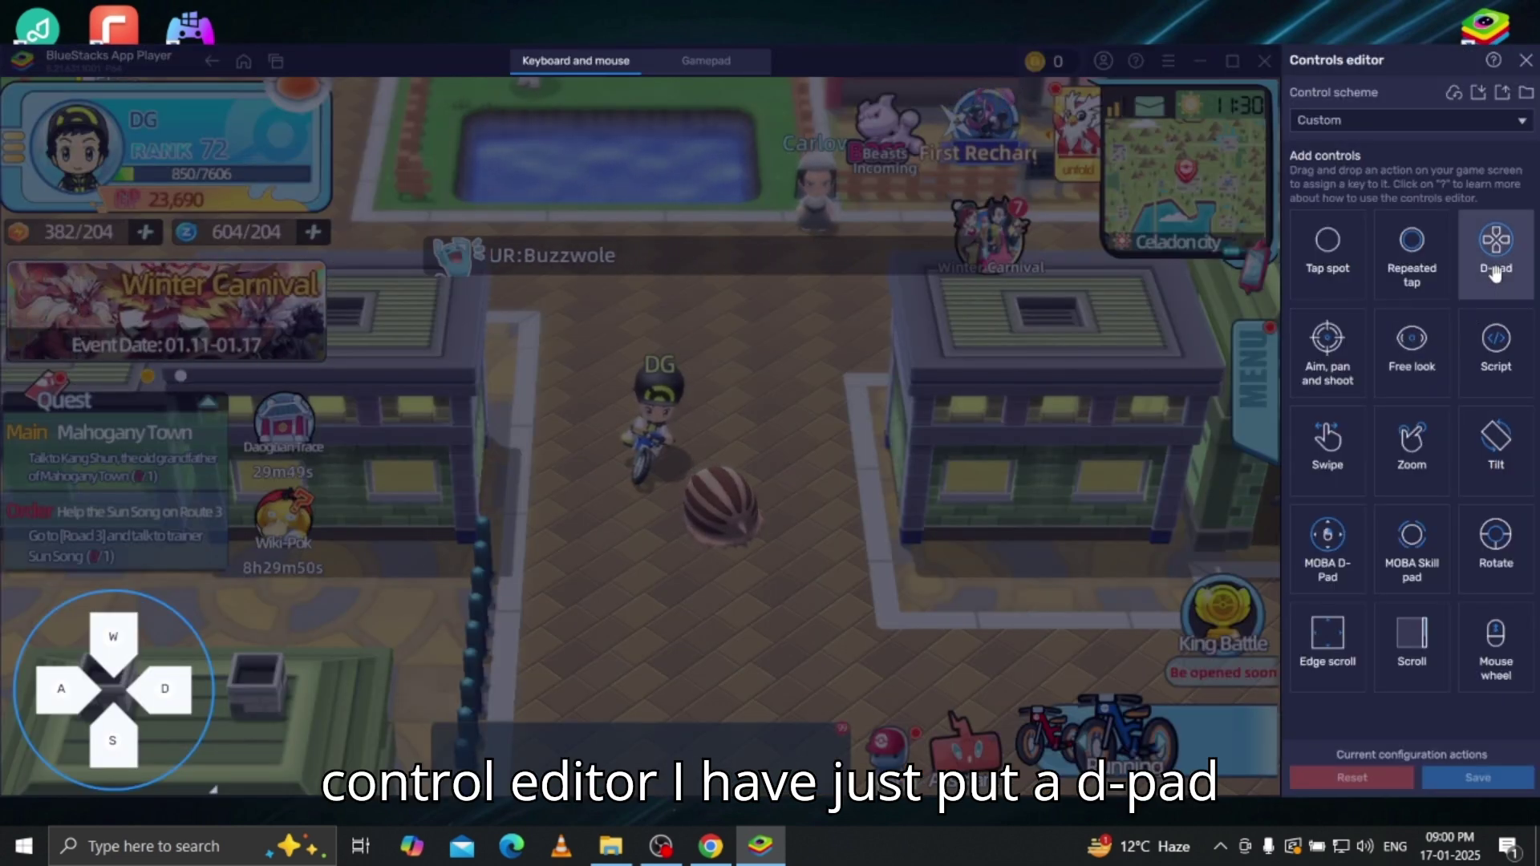
mouse_move(123, 651)
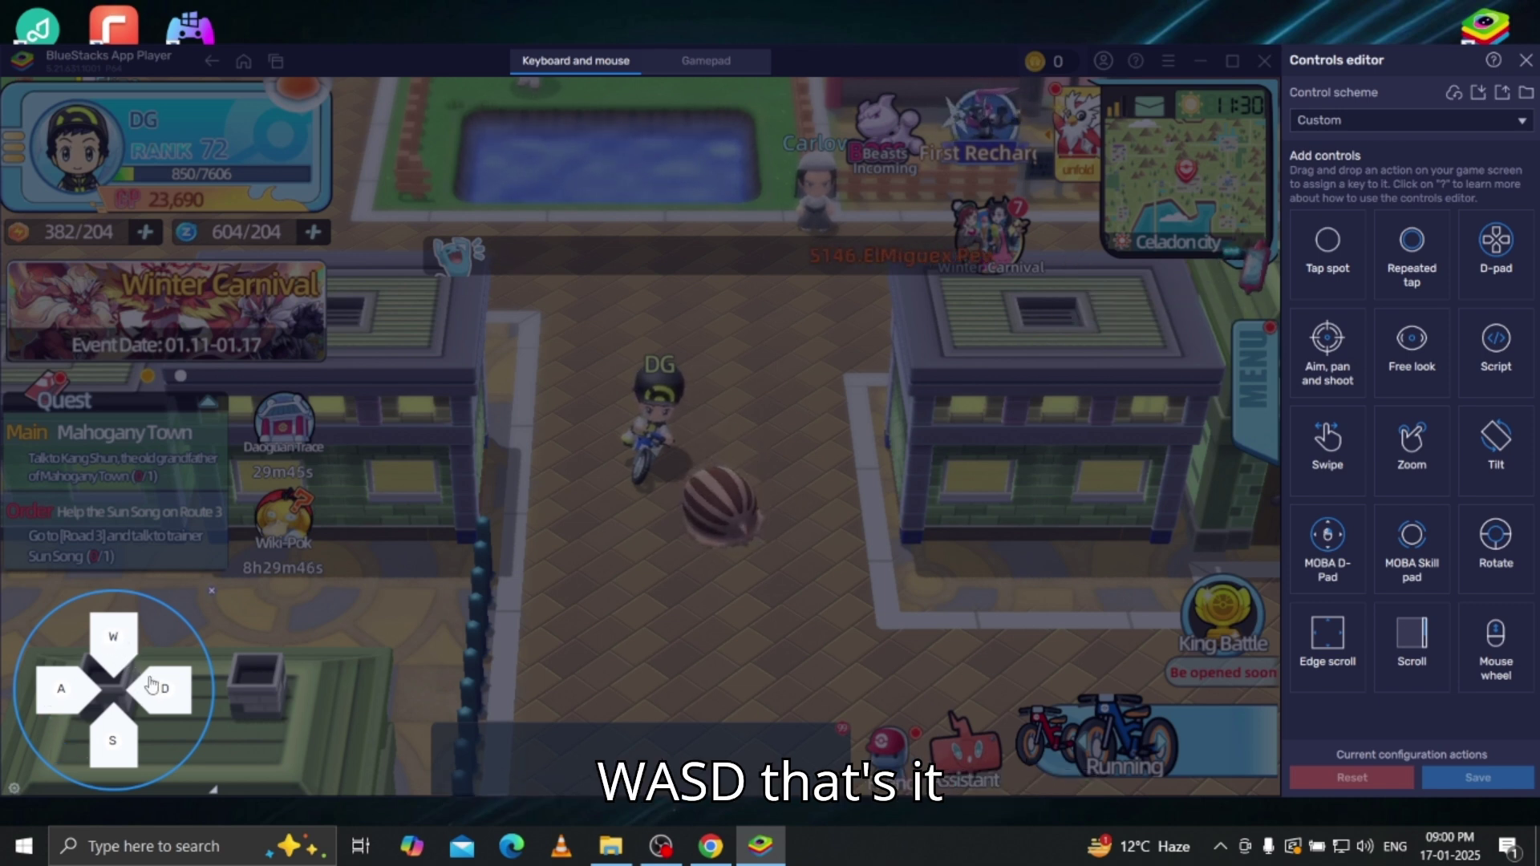
Step: Close the editor and ride the character right, left, south and north with the new D-pad
click(1526, 61)
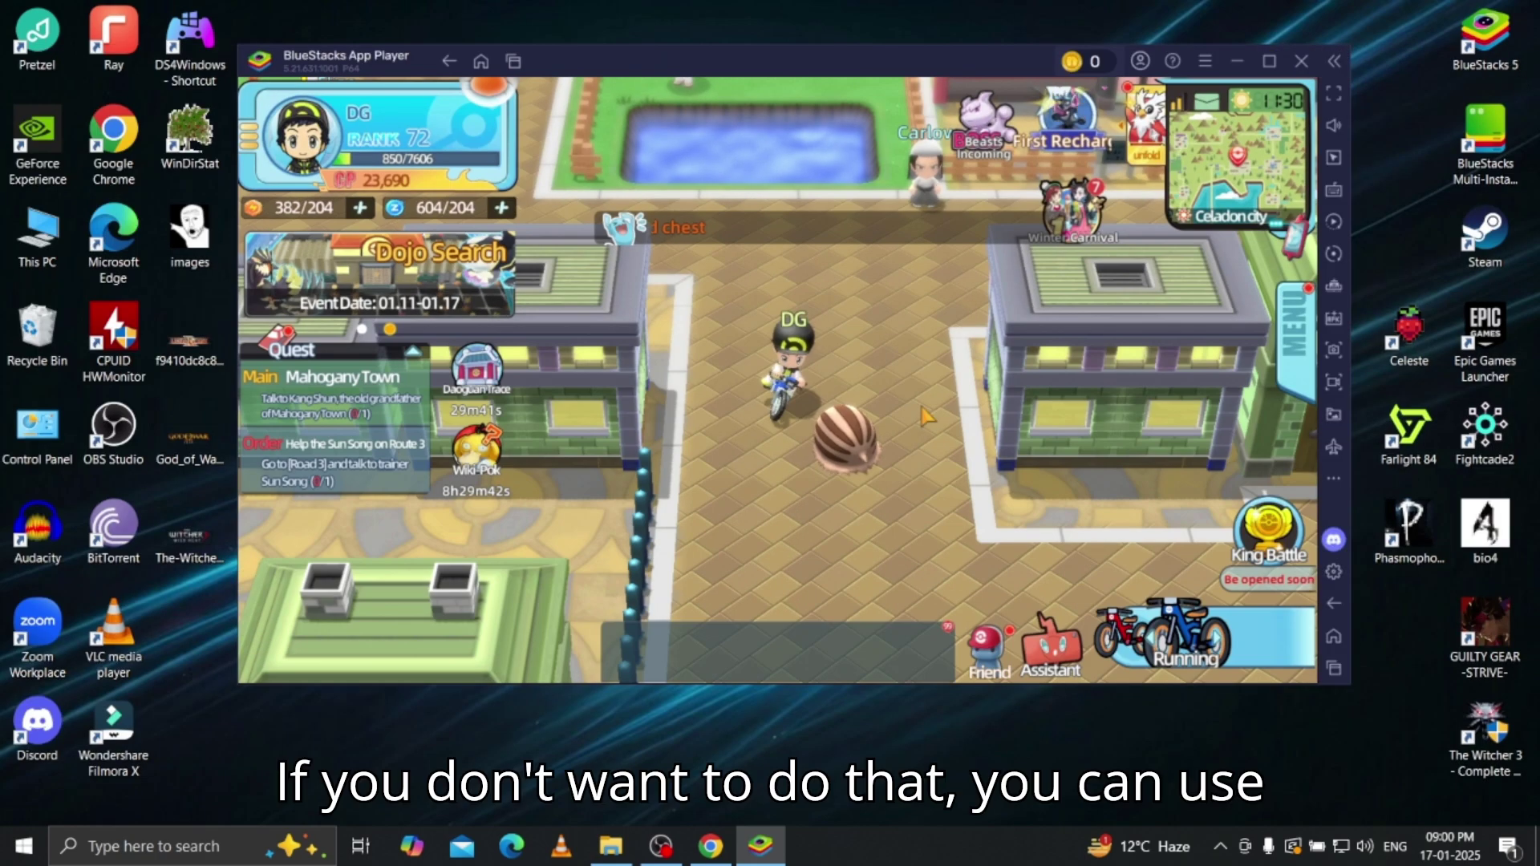
drag(341, 622, 419, 618)
key(a)
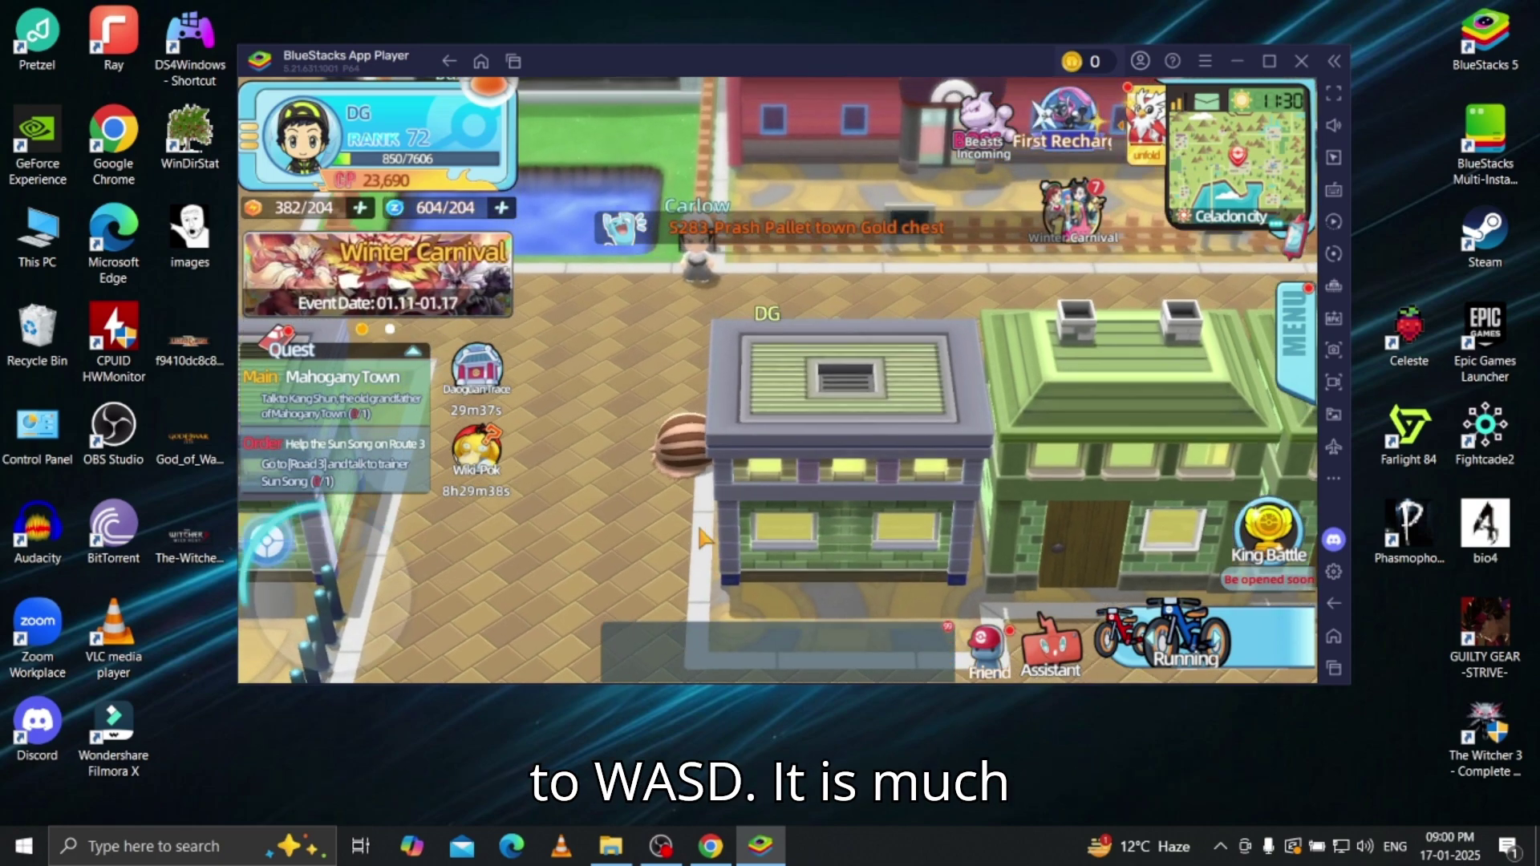
key(a)
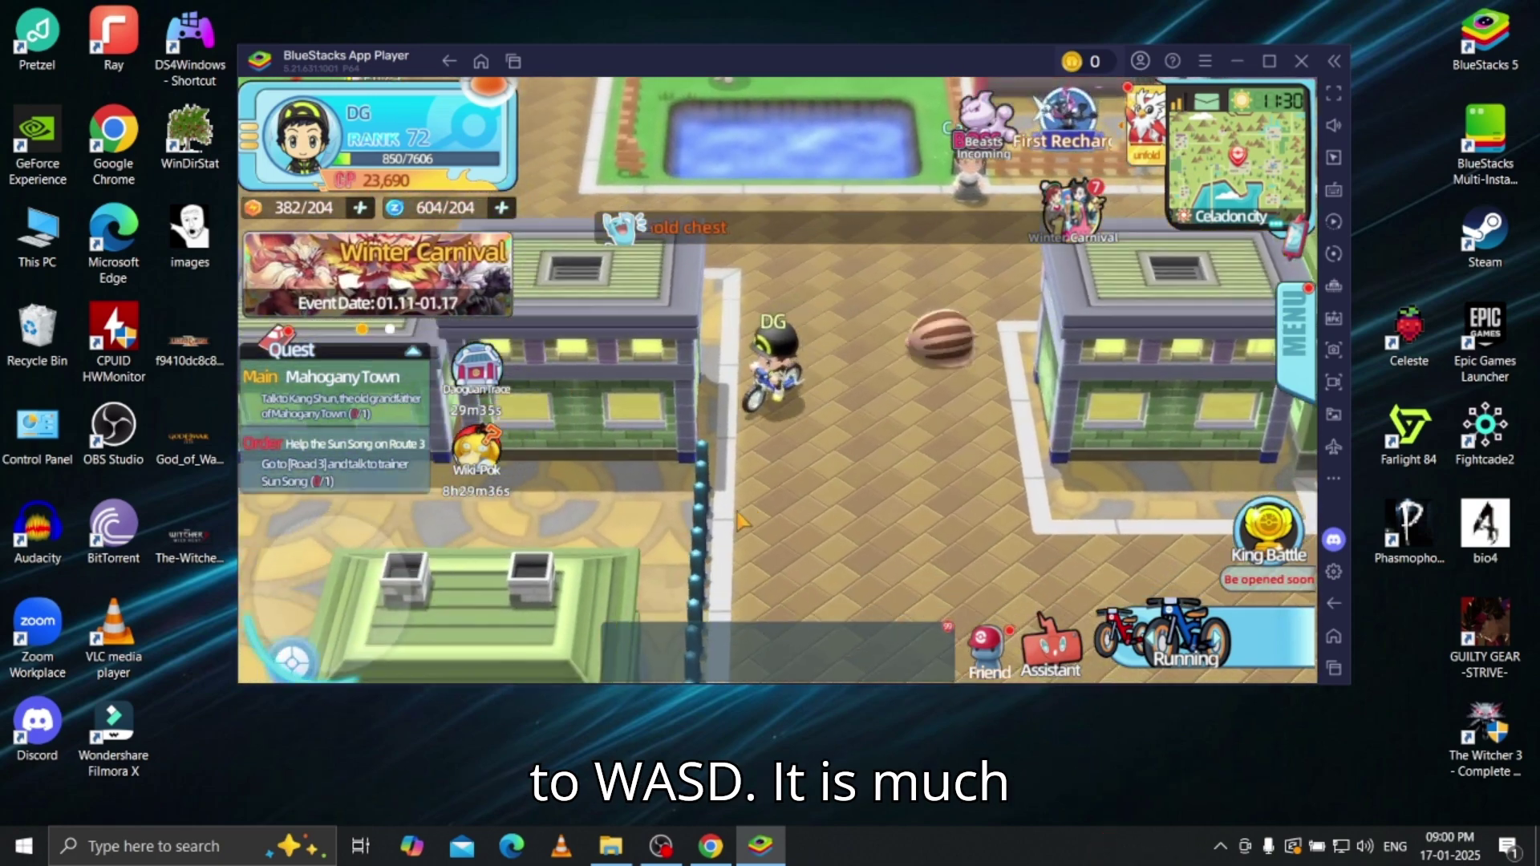
key(s)
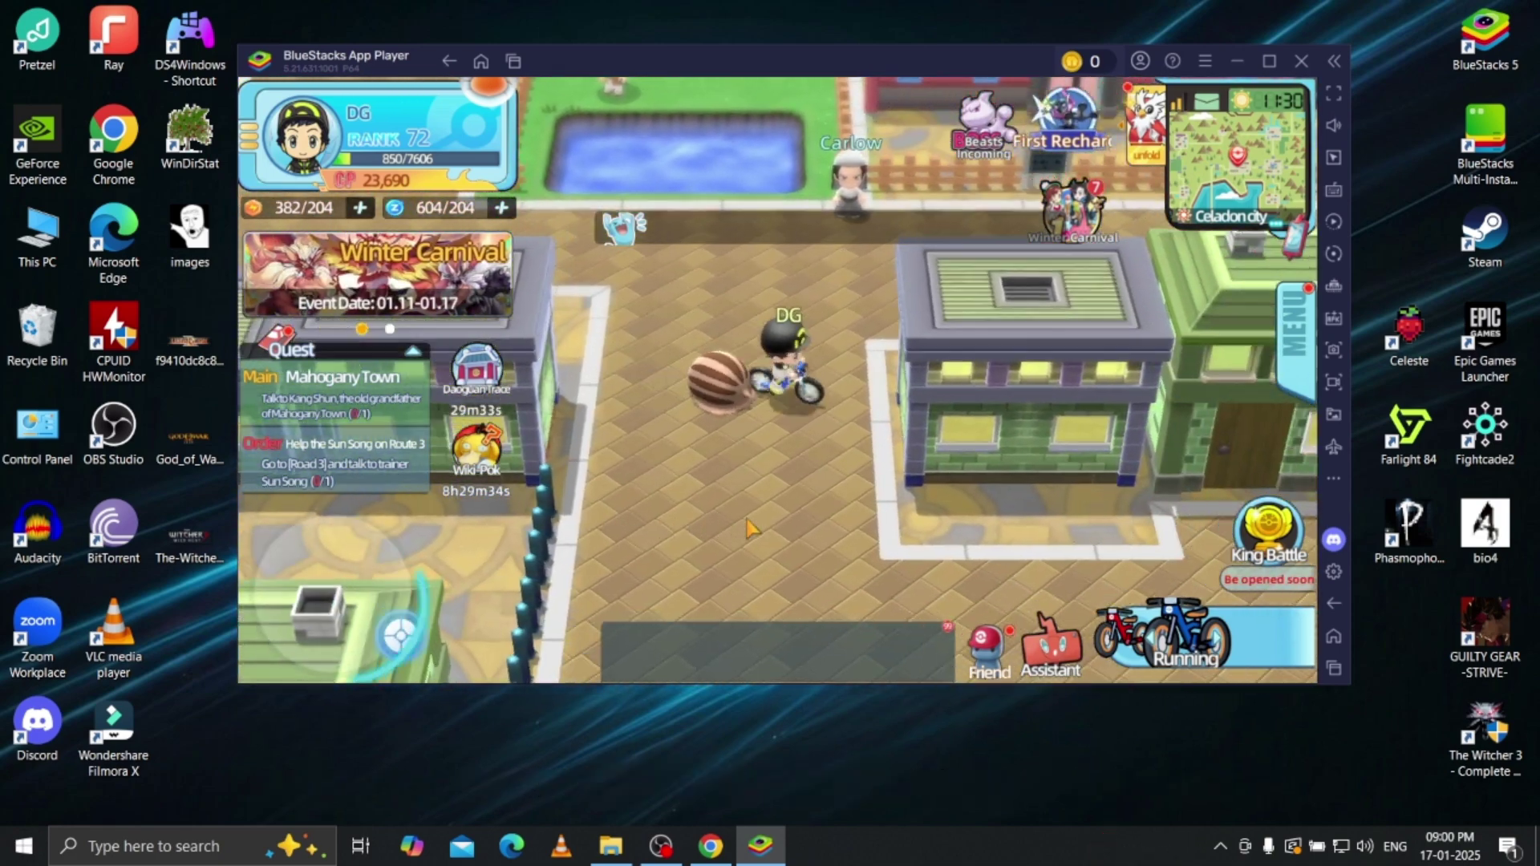
key(w)
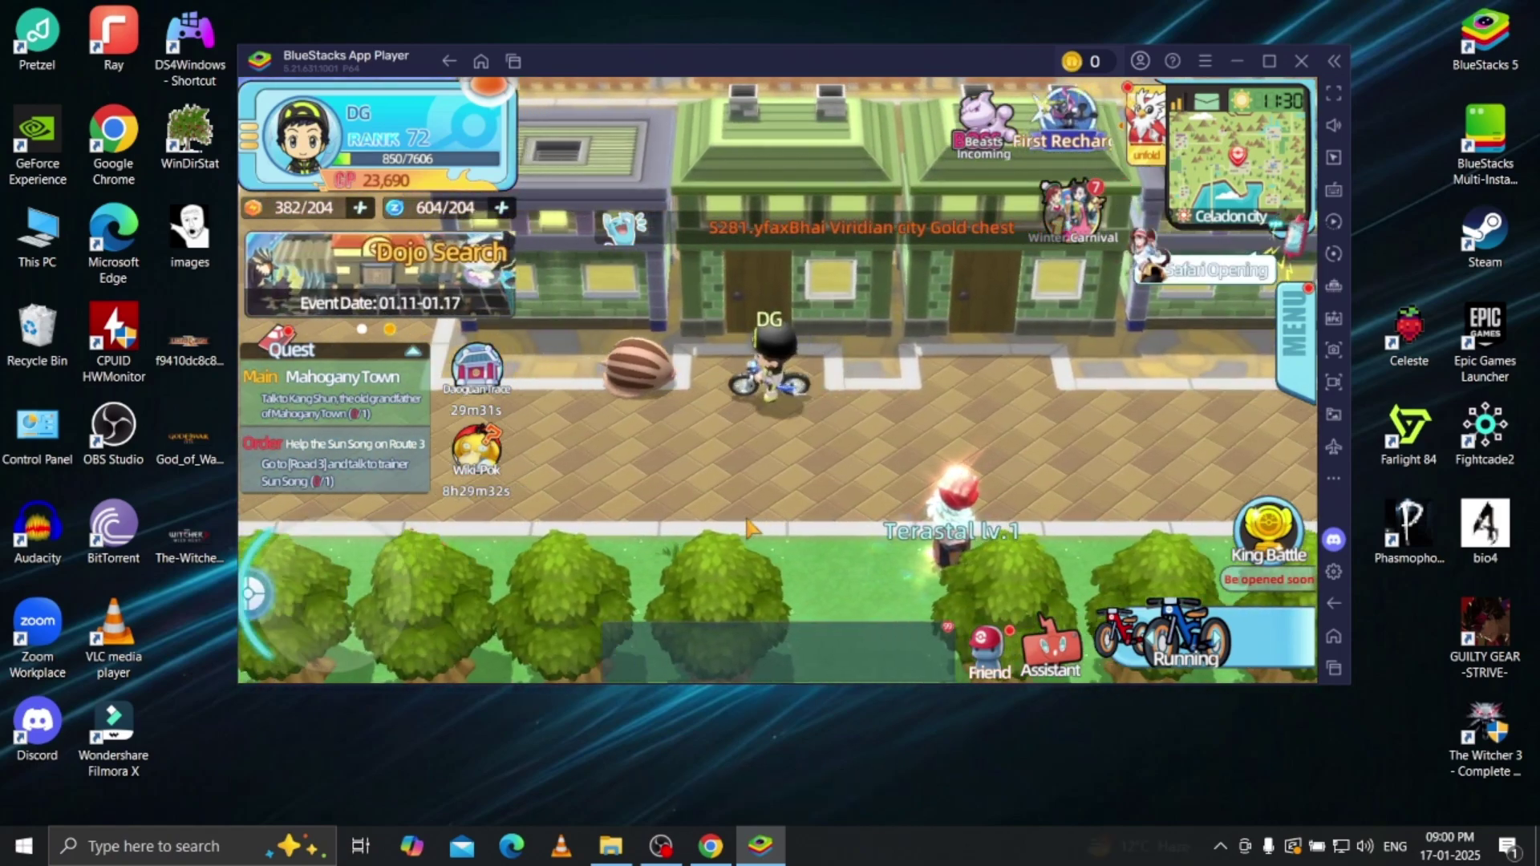
key(w)
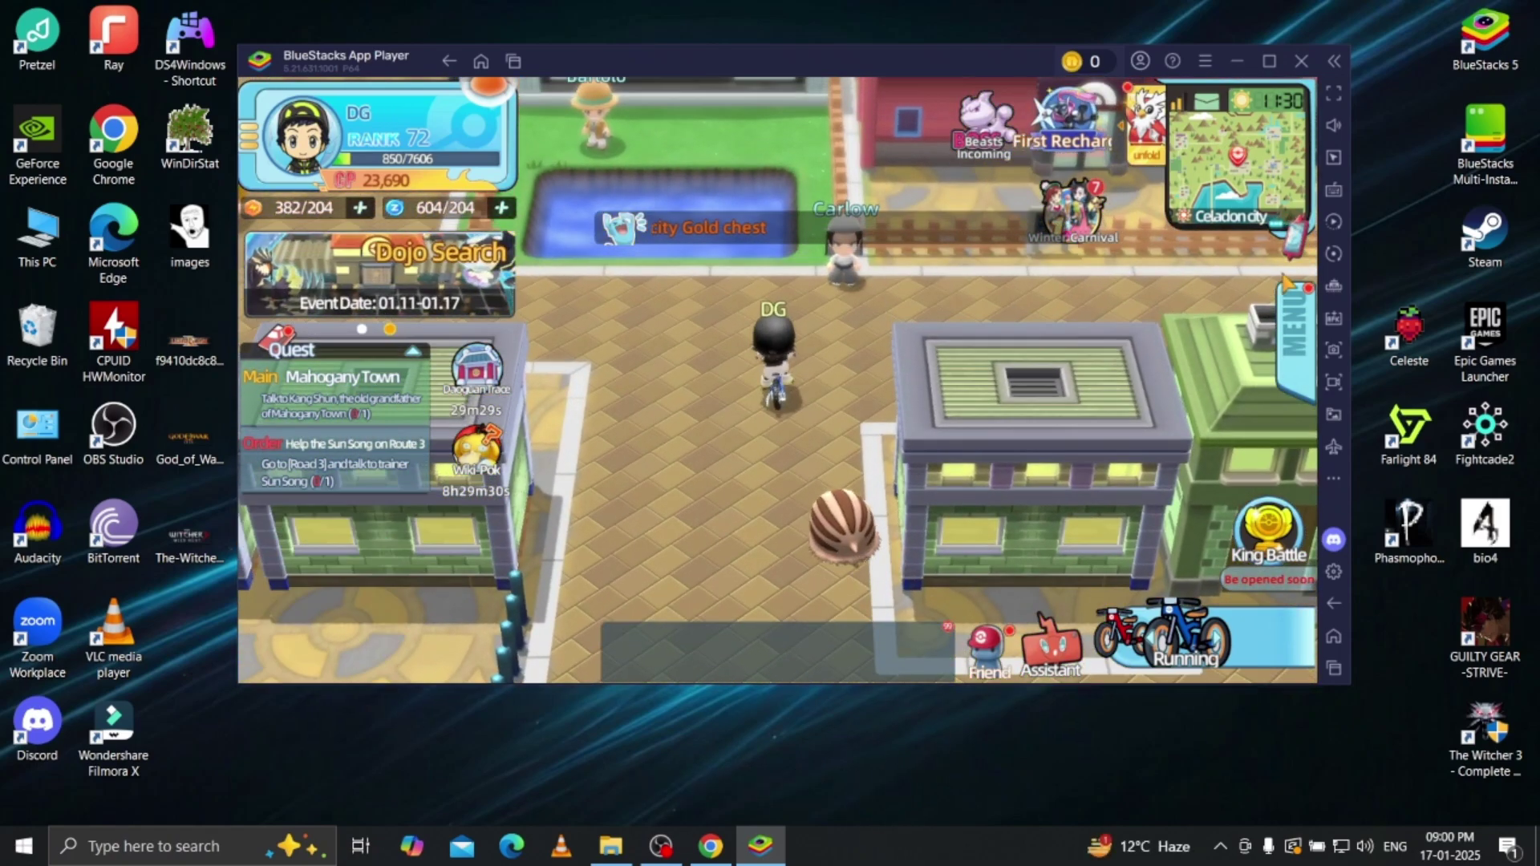
Step: Check the Bounty quest details in the Quest panel, then ride south again
click(351, 431)
click(340, 405)
click(354, 112)
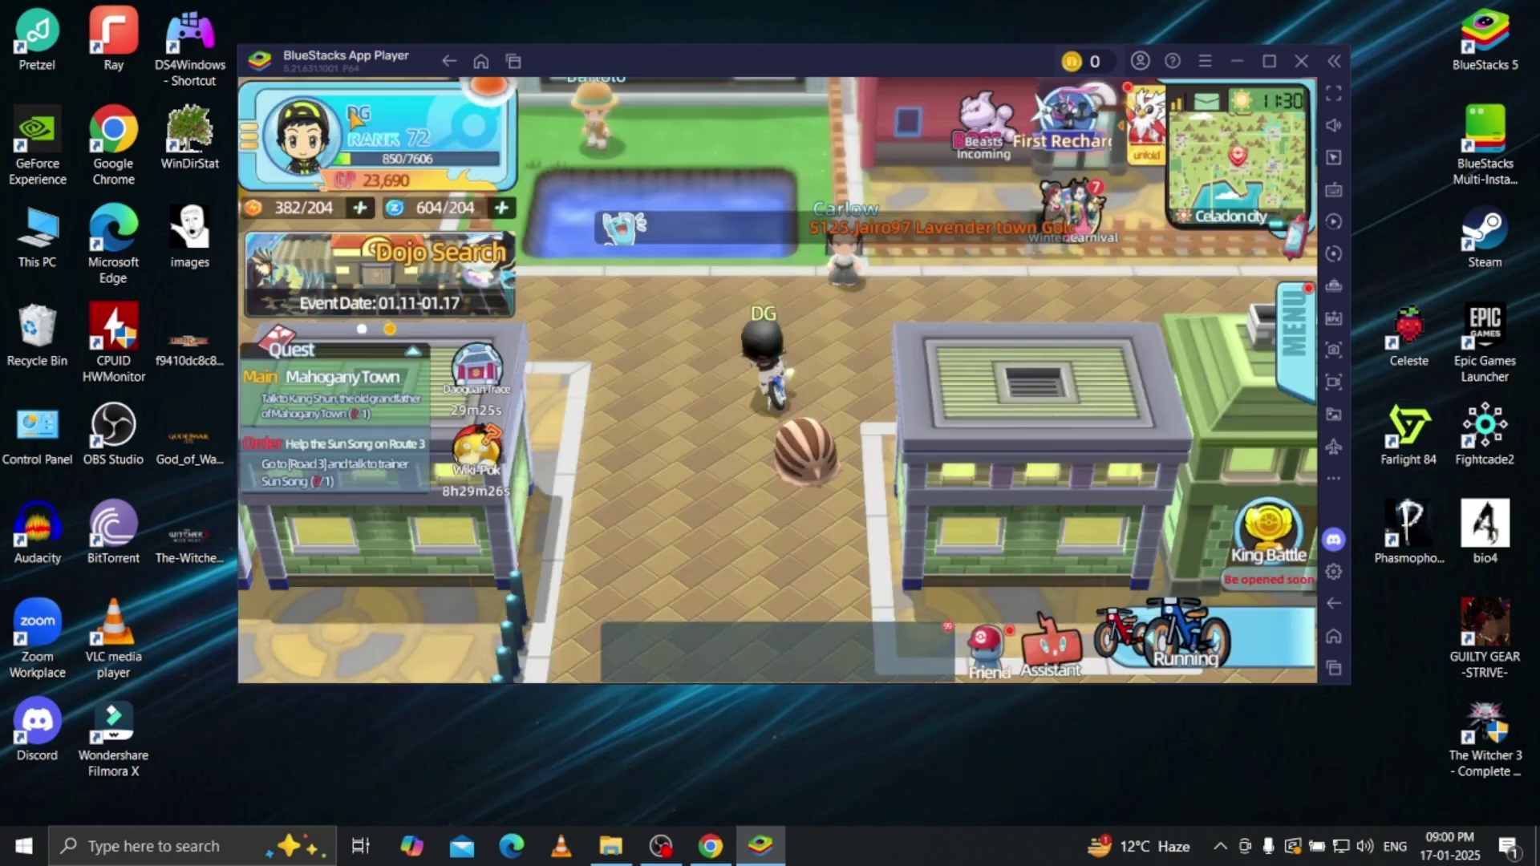
key(s)
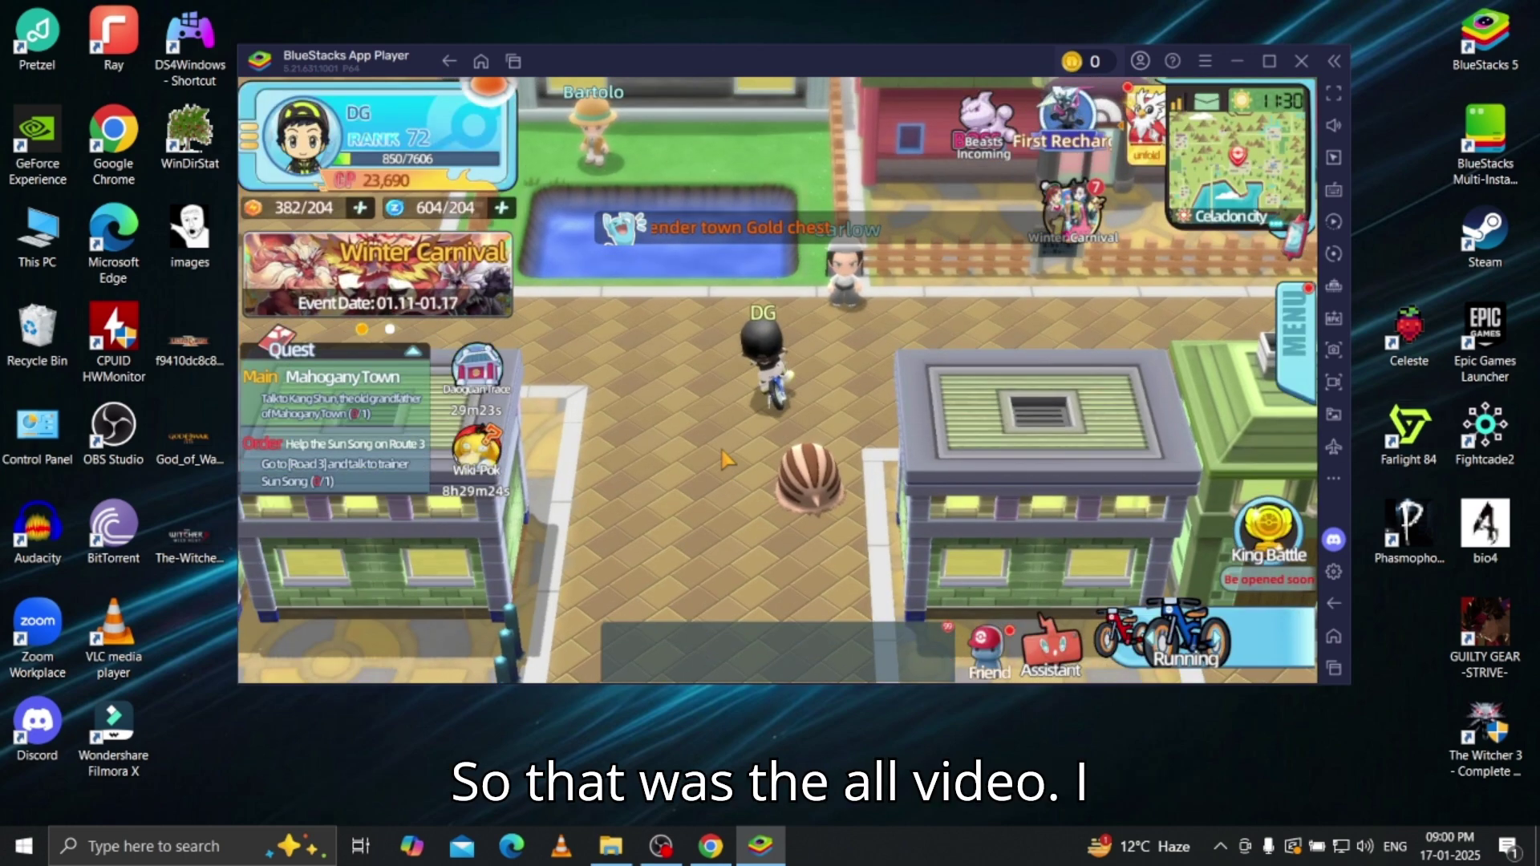